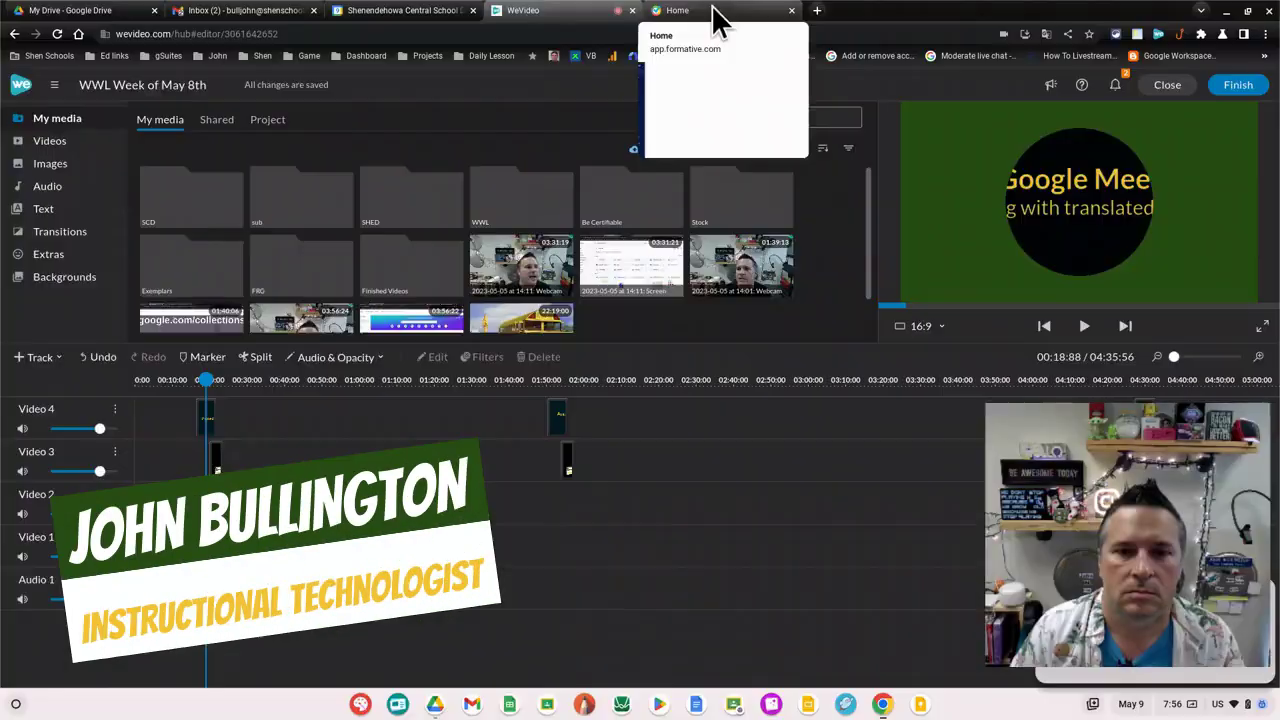
pyautogui.click(716, 16)
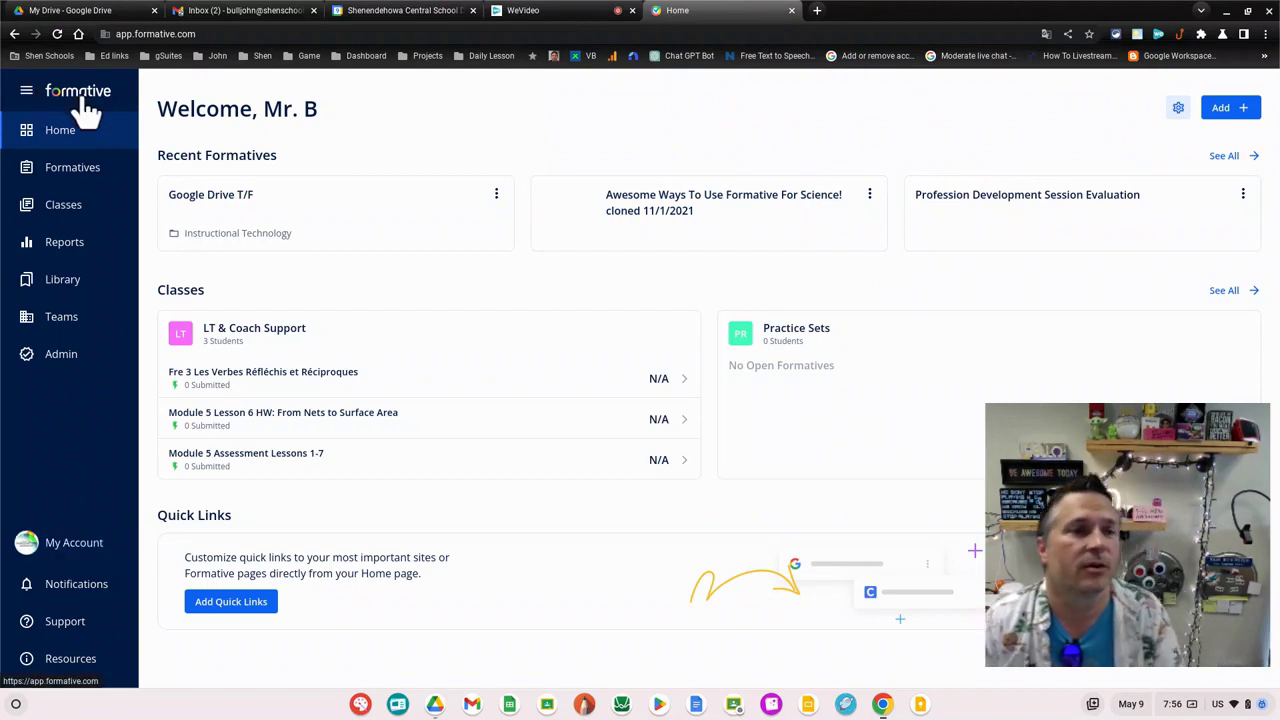
pyautogui.click(97, 545)
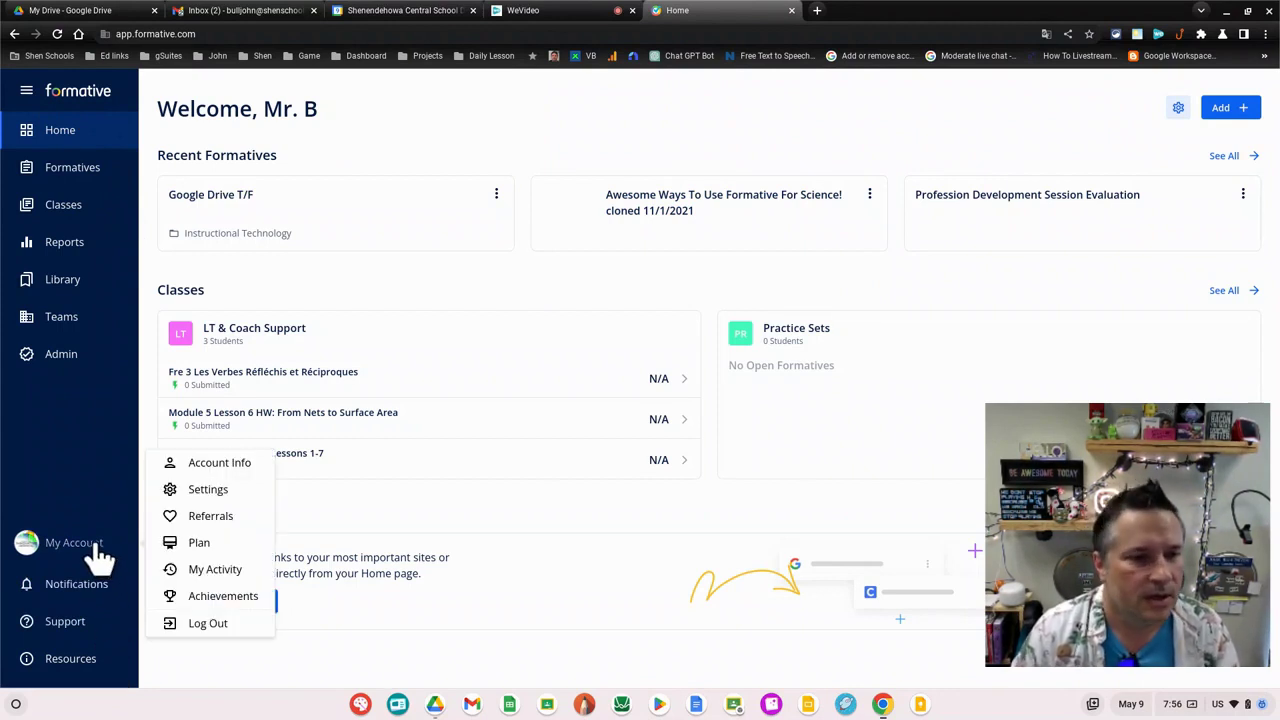
pyautogui.click(222, 490)
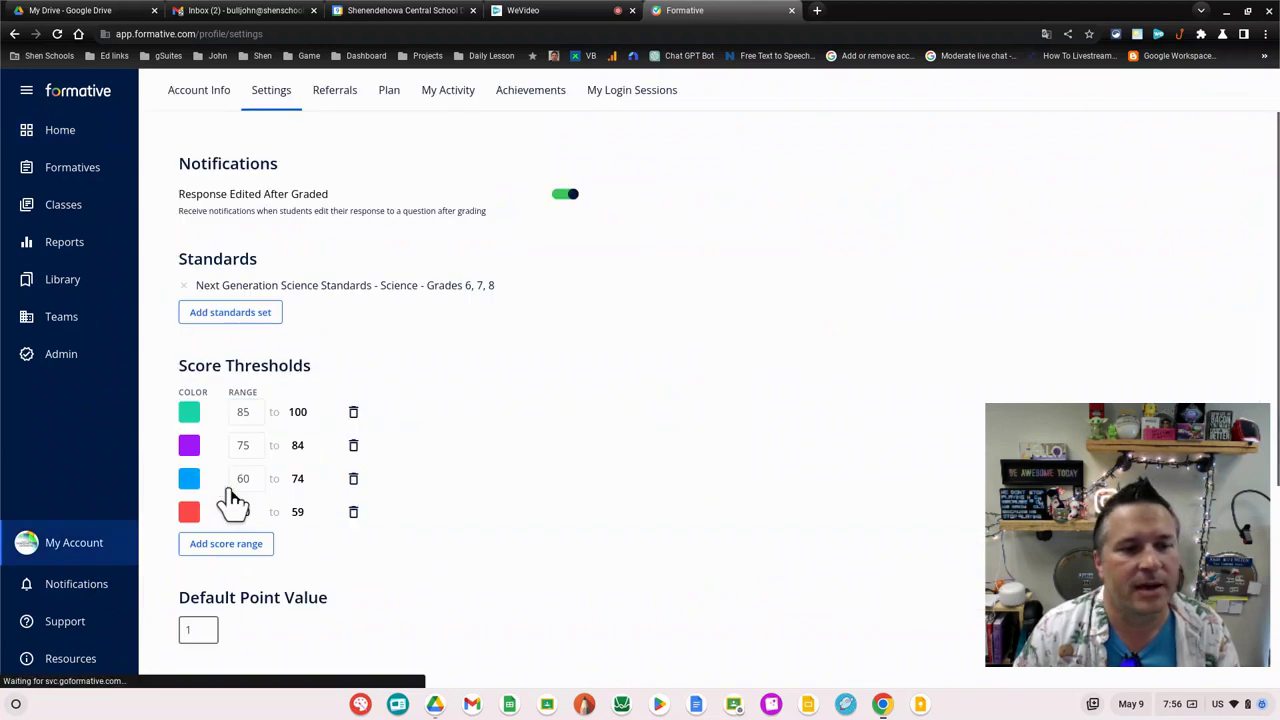
pyautogui.scroll(-3, 458, 445)
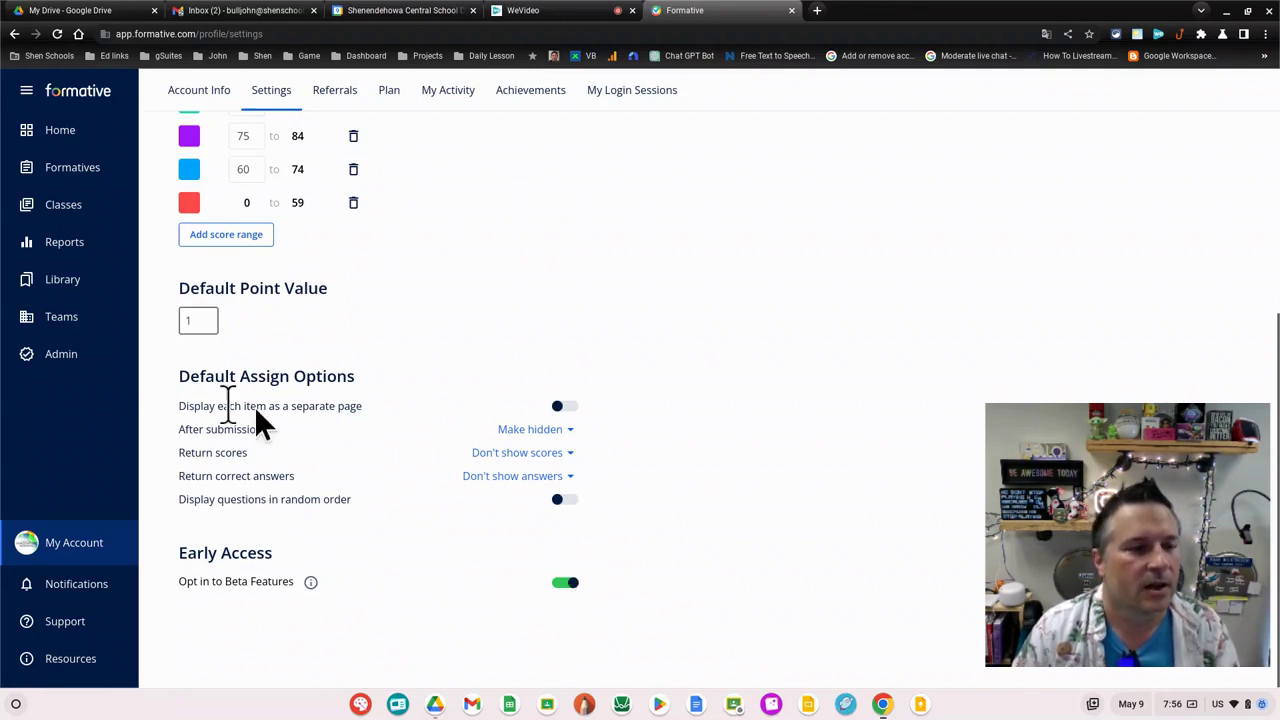
# - Open the Google Drive T/F formative in the Instructional Technology folder and scroll through it
pyautogui.click(80, 170)
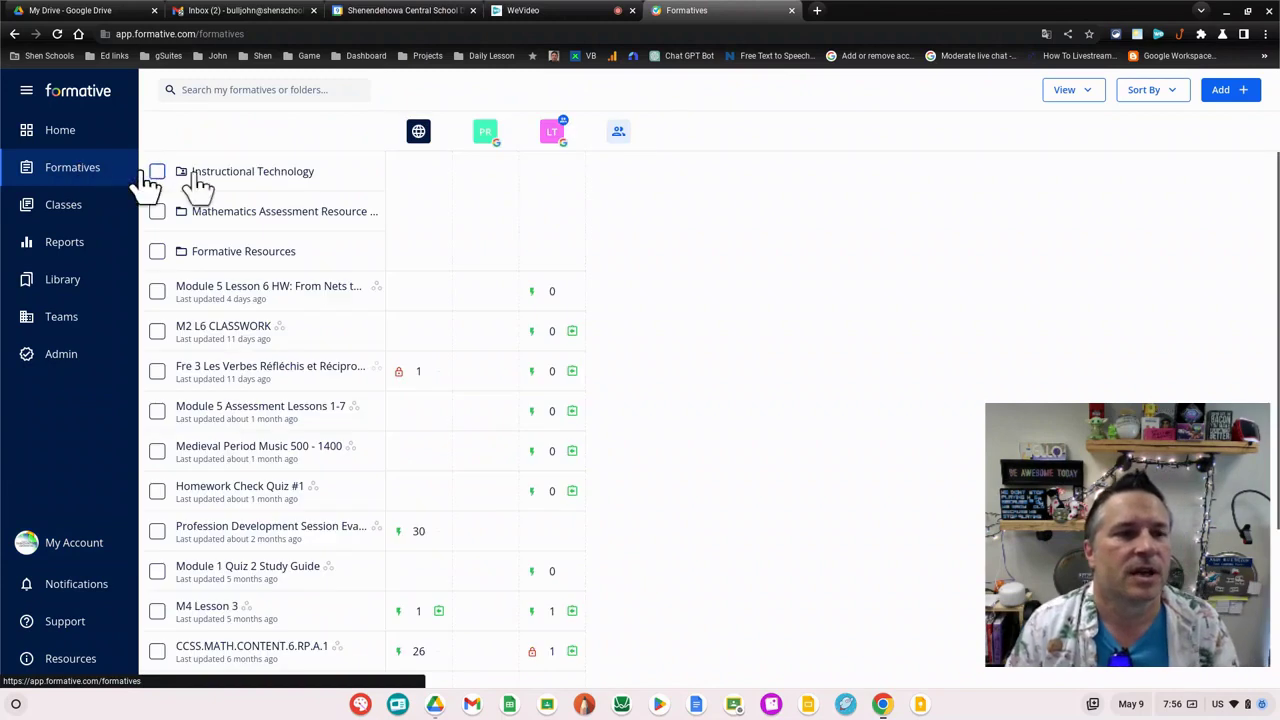
pyautogui.click(278, 172)
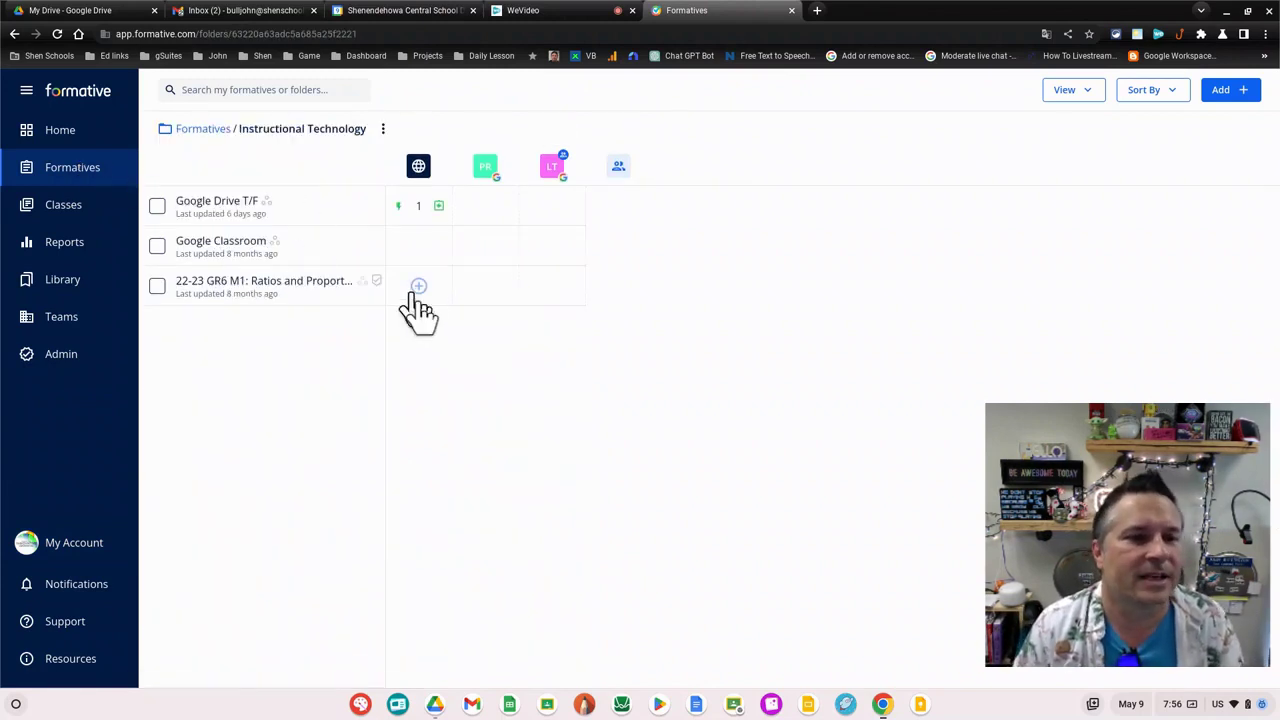
pyautogui.click(220, 204)
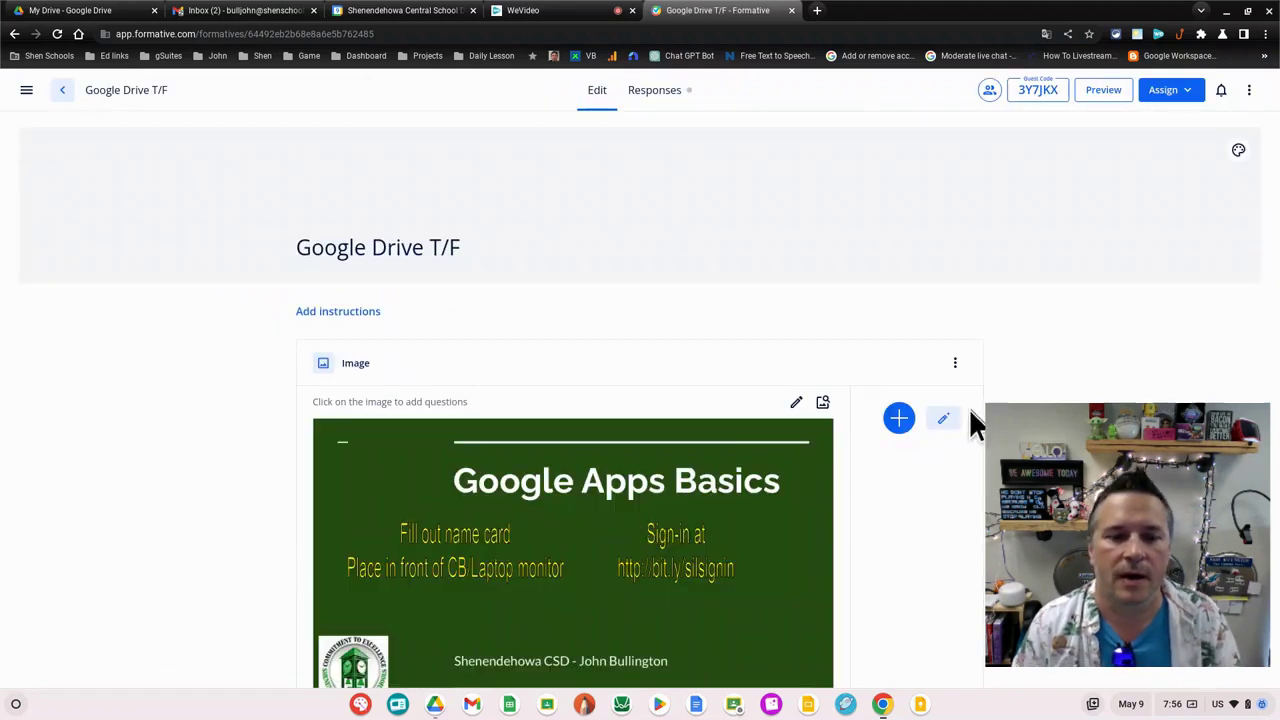
pyautogui.scroll(-7, 950, 423)
pyautogui.scroll(-20, 955, 455)
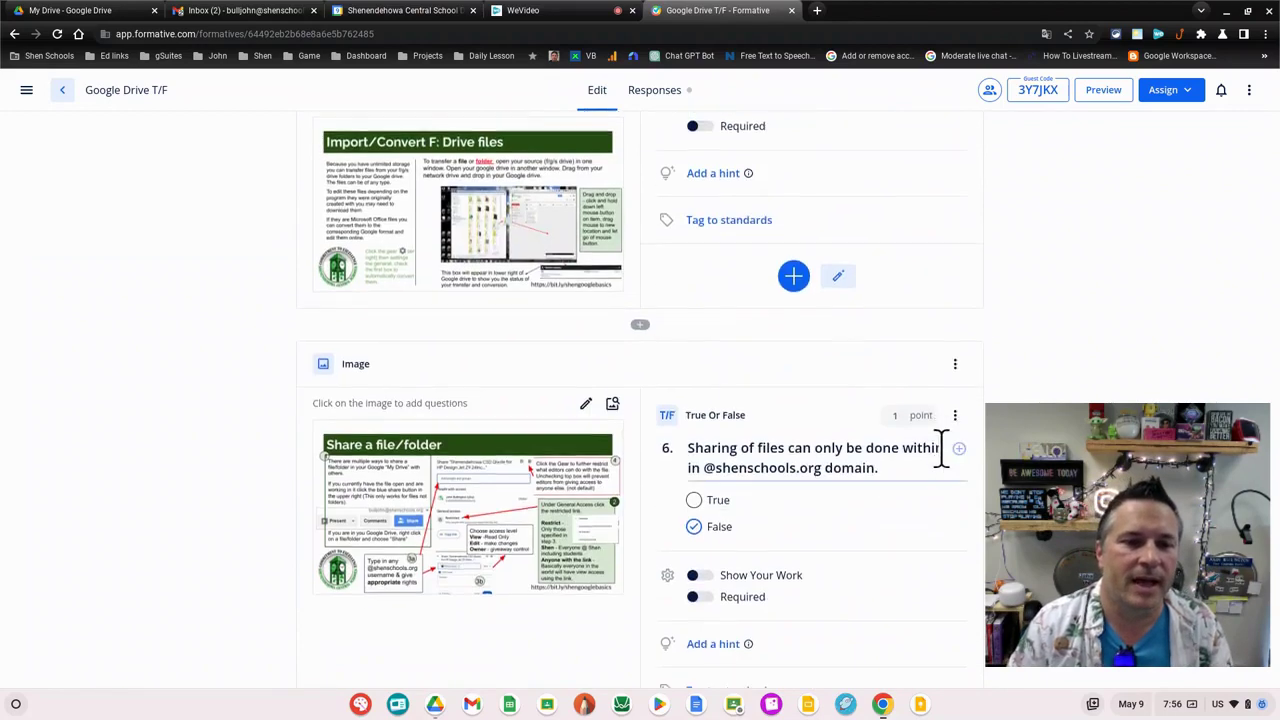
pyautogui.scroll(-5, 930, 470)
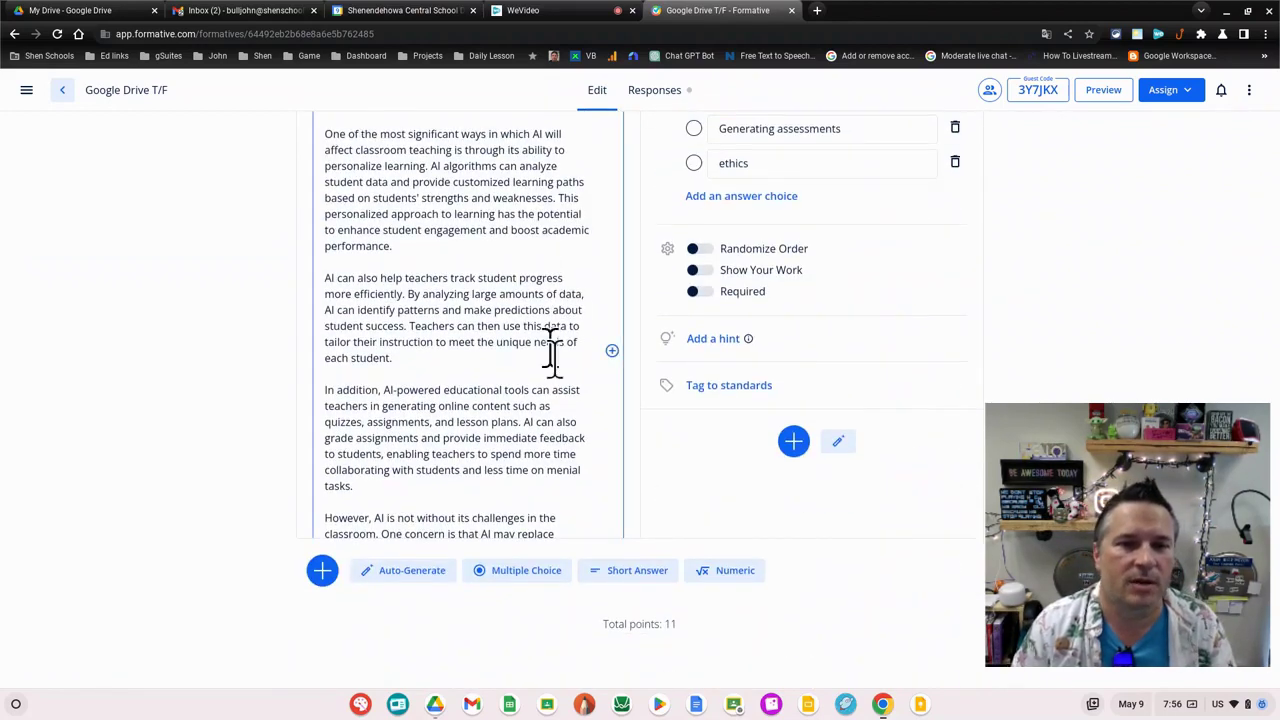
pyautogui.scroll(3, 563, 349)
pyautogui.scroll(1, 563, 349)
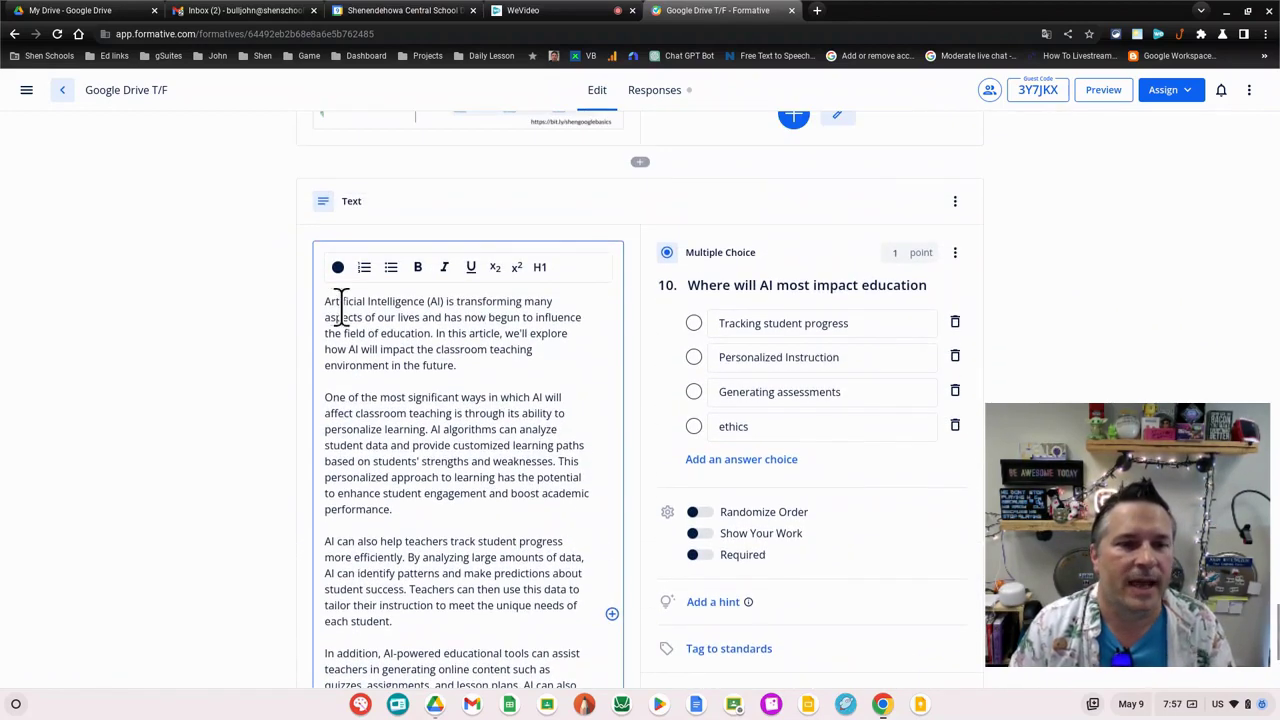
pyautogui.scroll(-8, 519, 540)
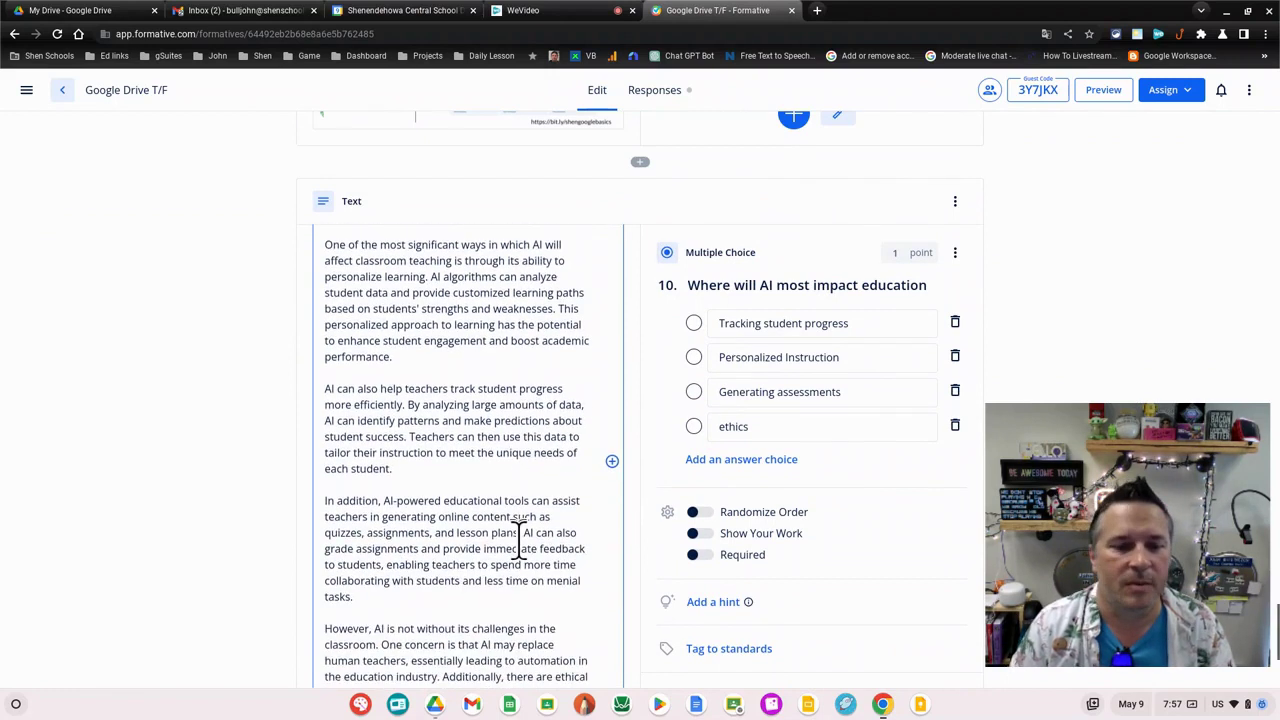
pyautogui.scroll(-1, 216, 565)
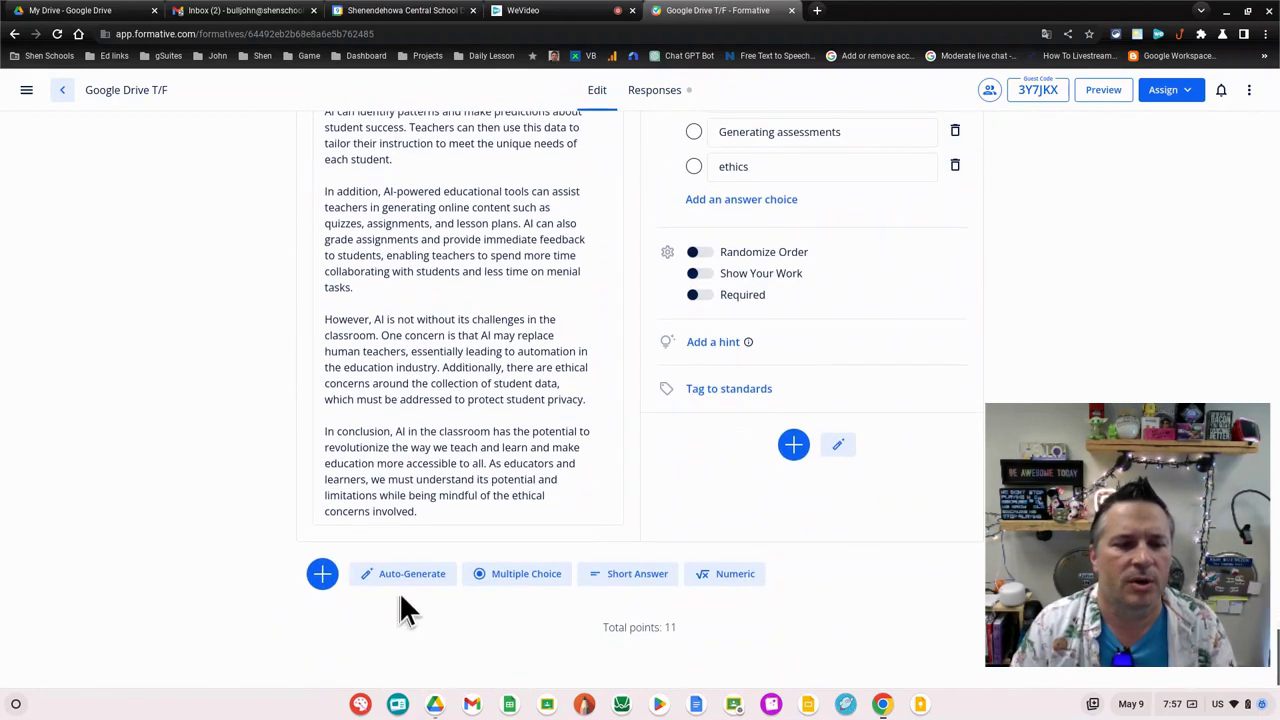
# - Start auto-generating a new item set to Text Passage, with the cursor in the Prompt box
pyautogui.click(322, 575)
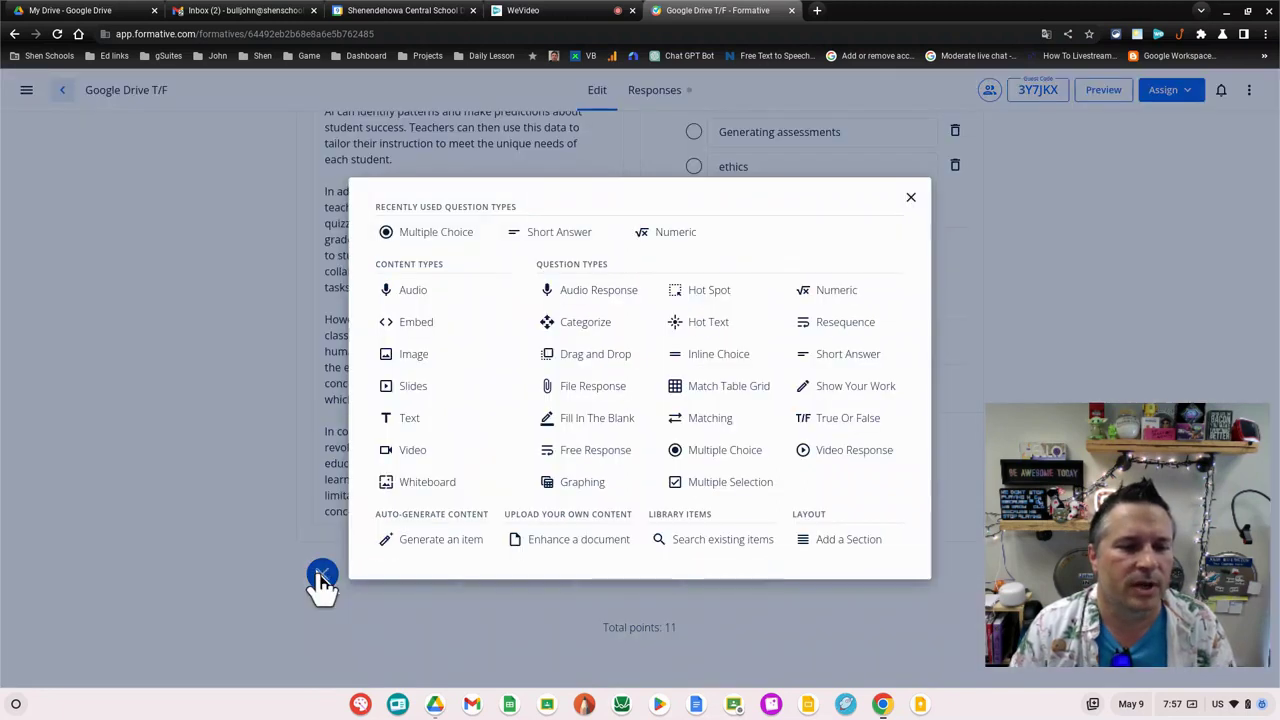
pyautogui.click(443, 550)
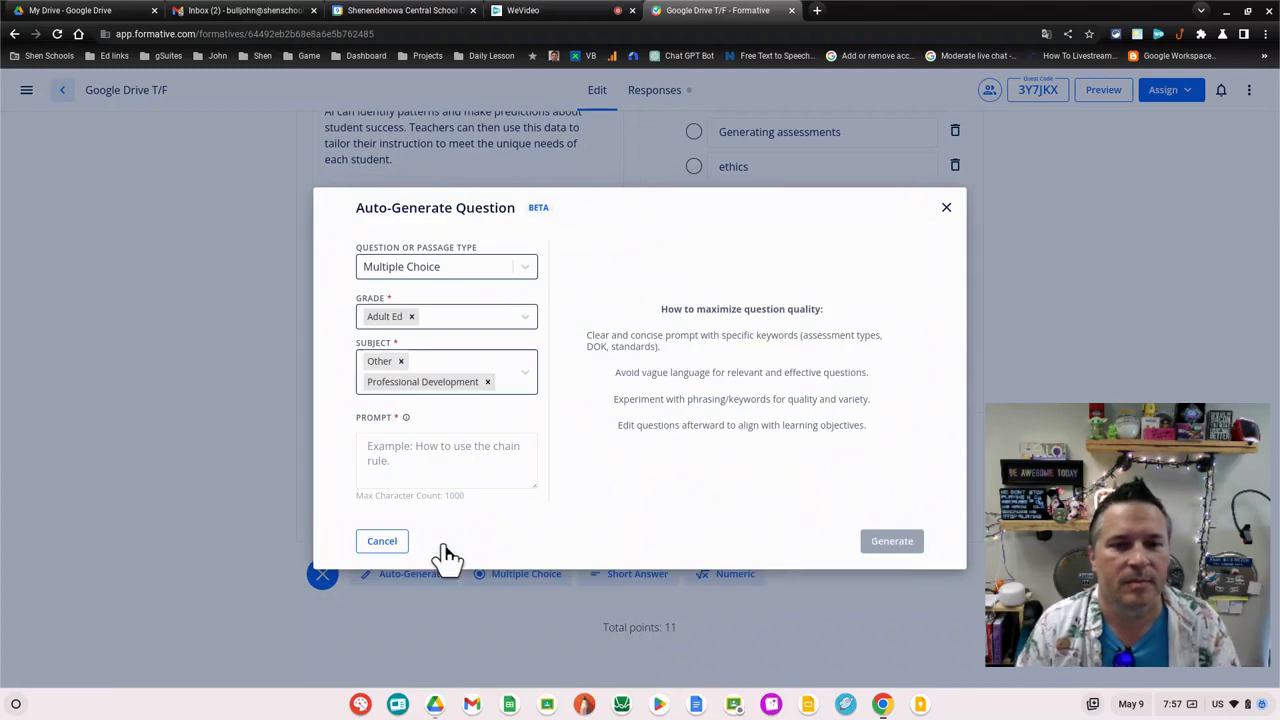
pyautogui.click(527, 268)
pyautogui.click(406, 318)
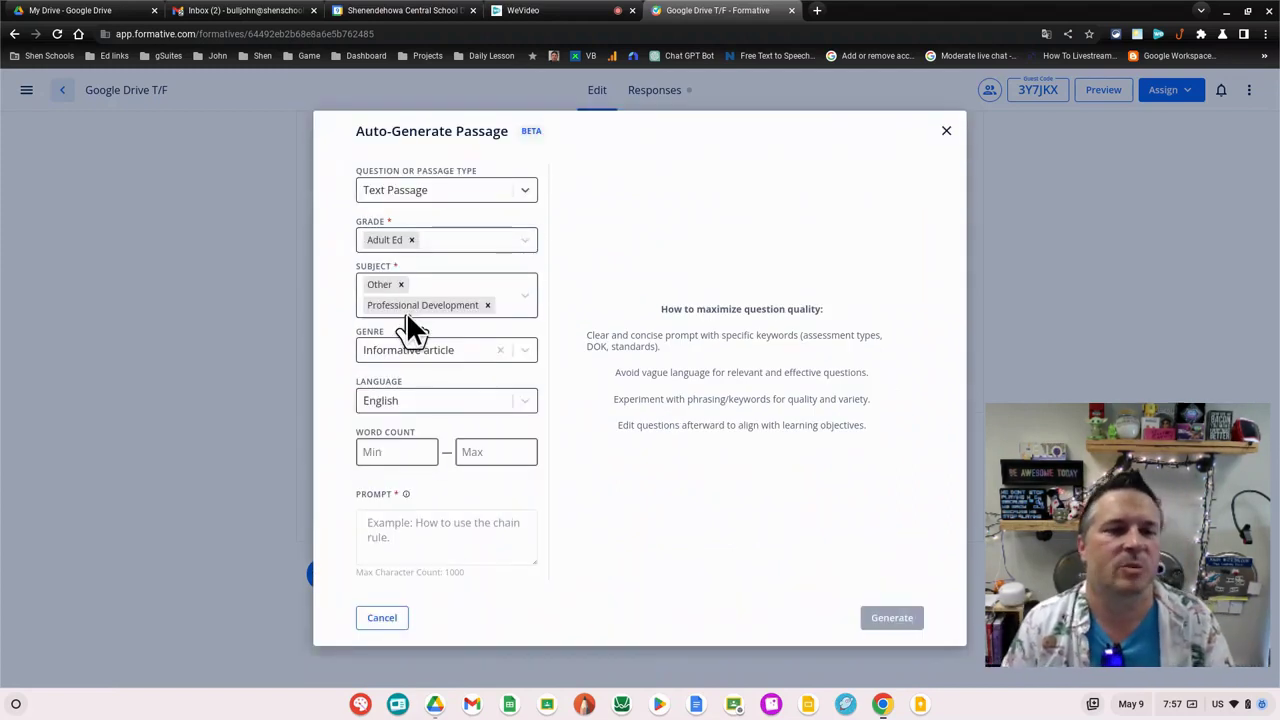
pyautogui.click(485, 200)
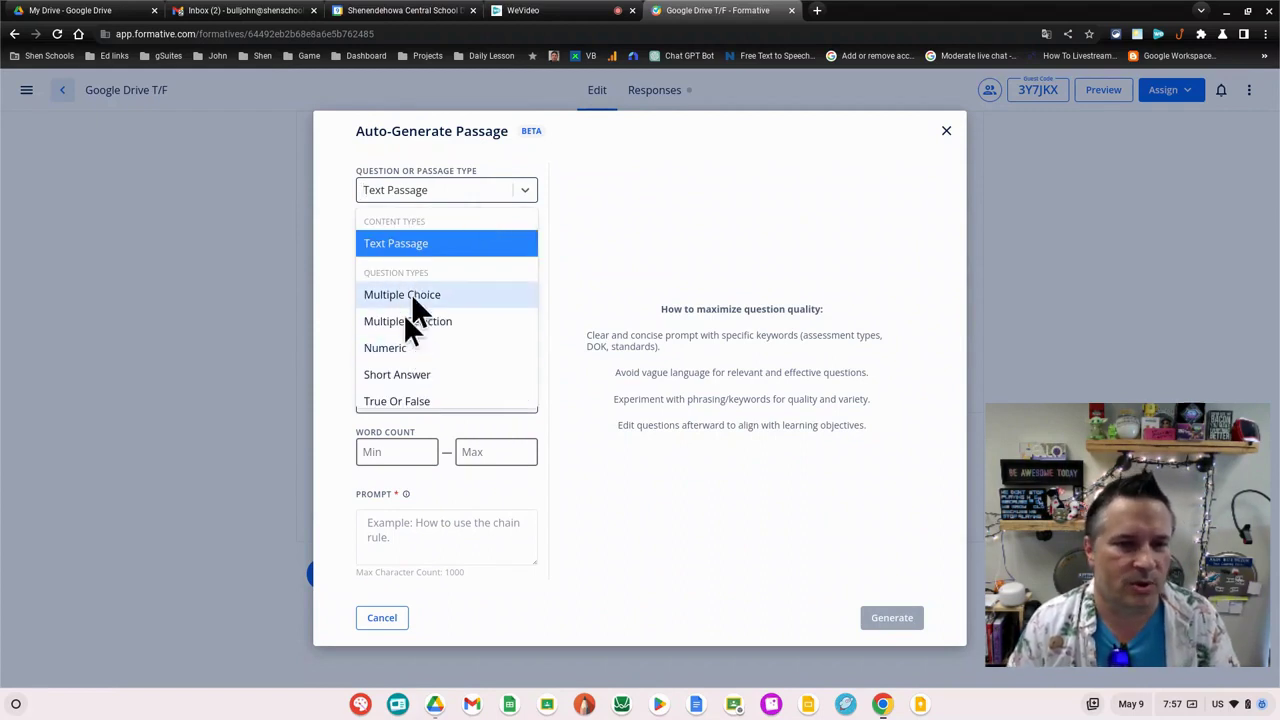
pyautogui.click(337, 297)
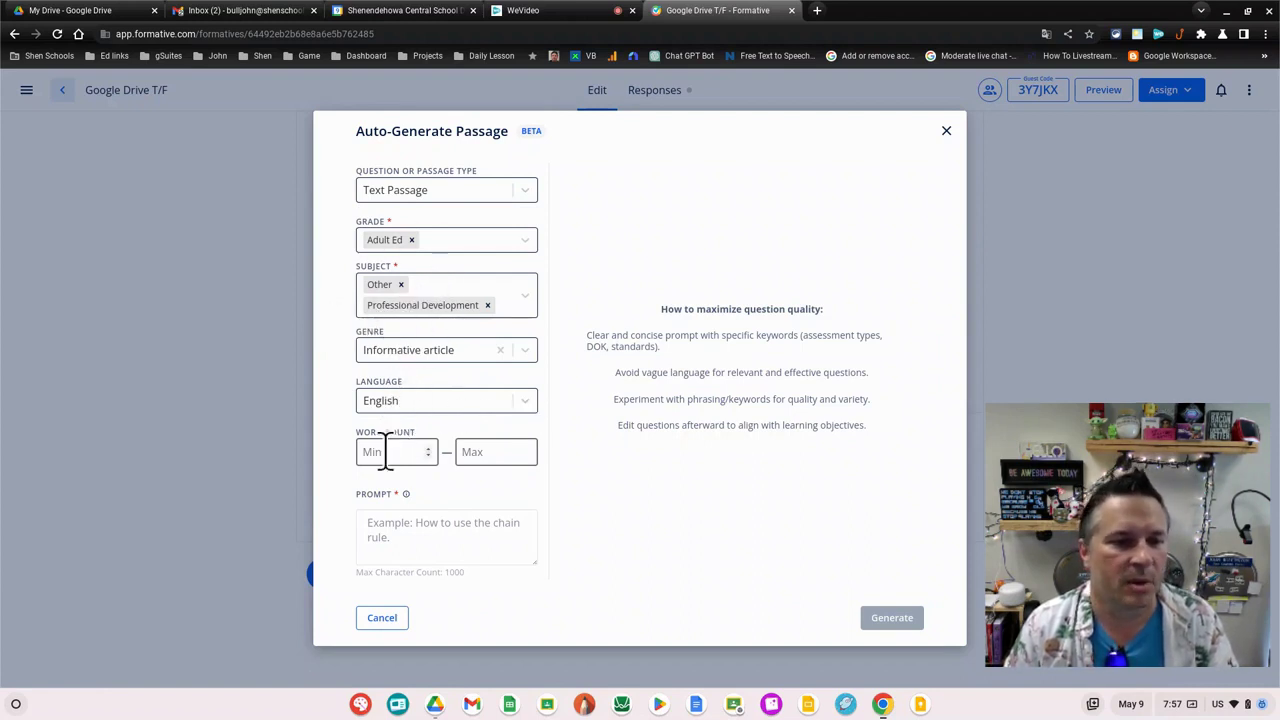
pyautogui.click(417, 538)
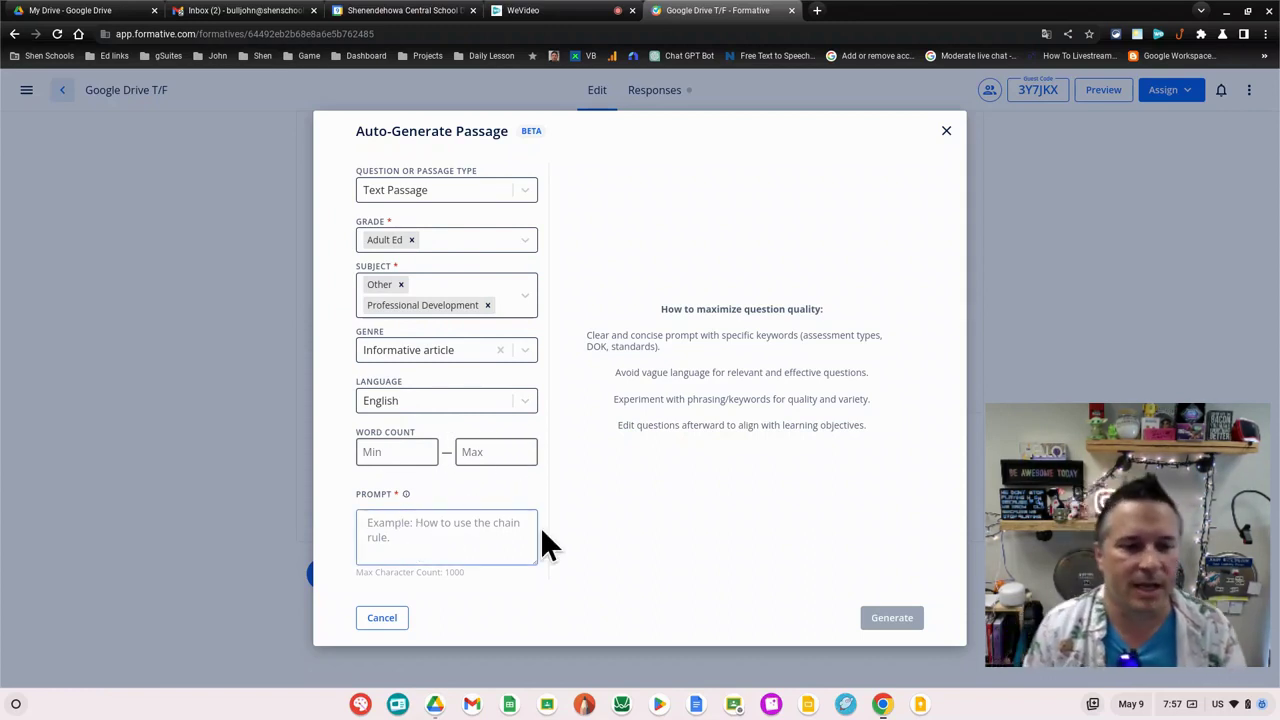
# - Generate a passage from a prompt about wizards taking over Shenendehowa Central Schools
pyautogui.write('Wri')
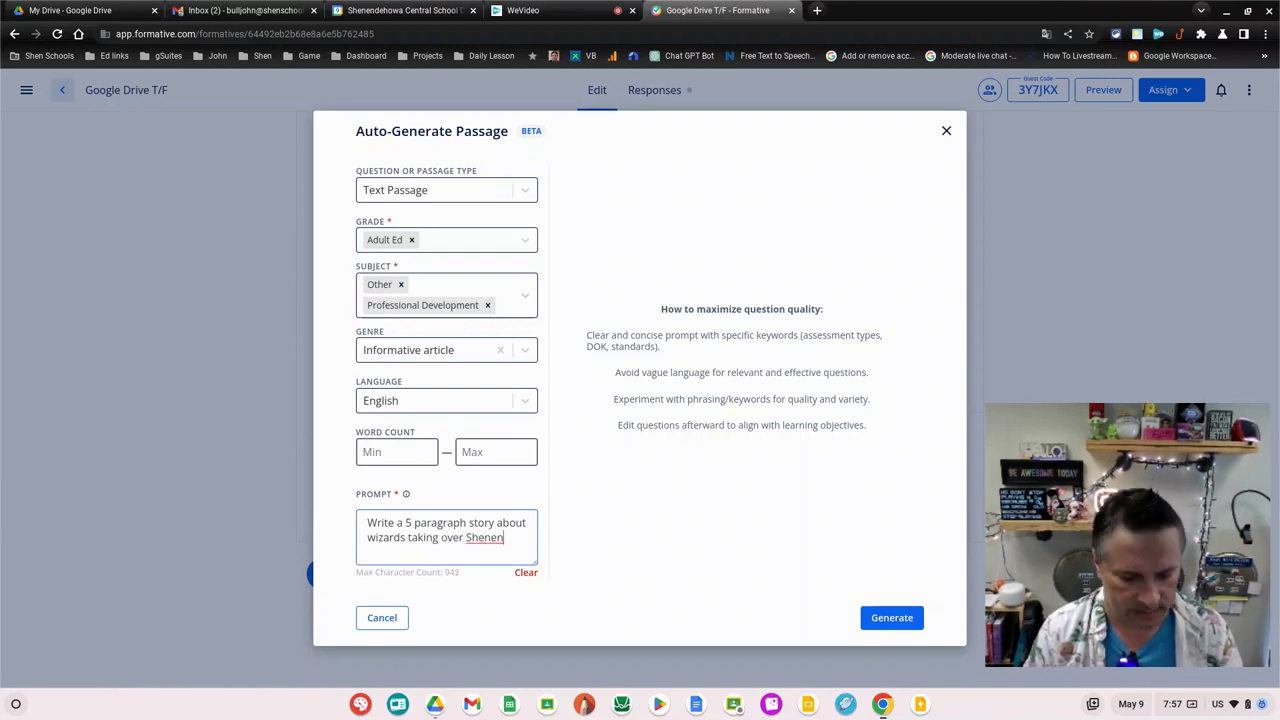
pyautogui.write('howa Cent')
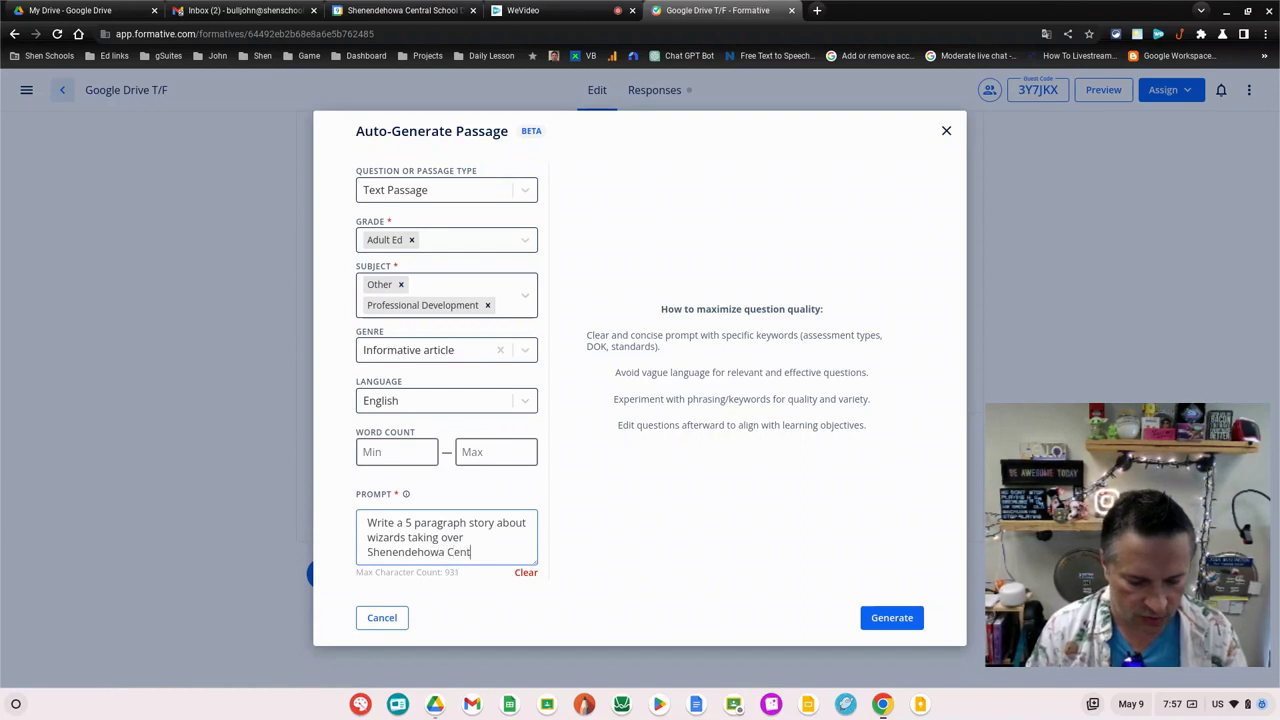
pyautogui.write('ral Schools.')
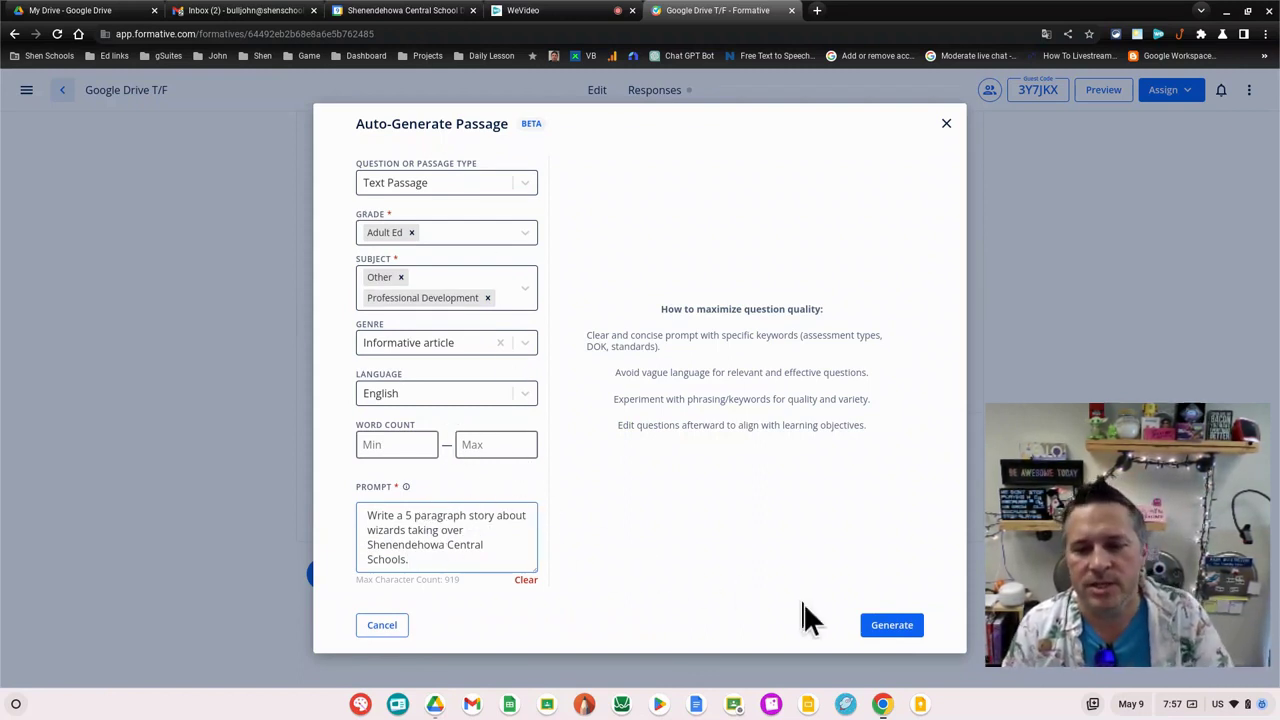
pyautogui.click(884, 625)
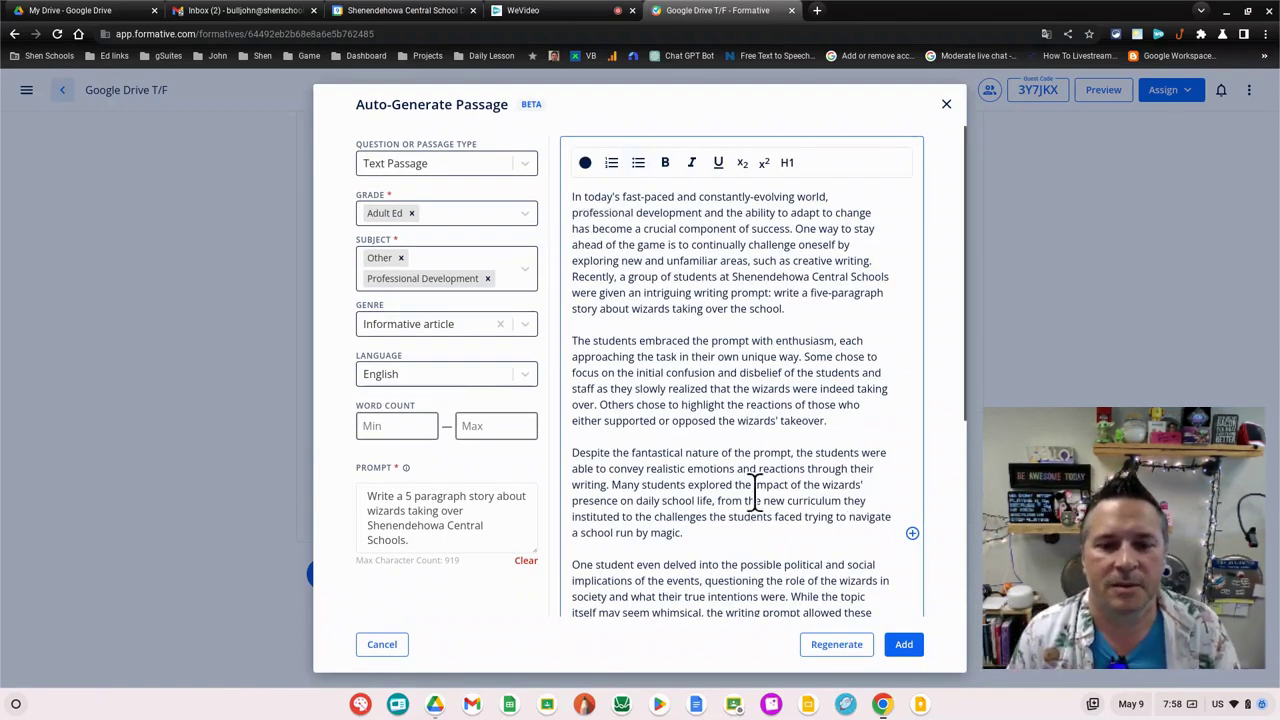
# - Add 'fictional' before 'story' in the prompt, regenerate, and read through the new passage
pyautogui.scroll(-2, 754, 500)
pyautogui.scroll(-5, 754, 490)
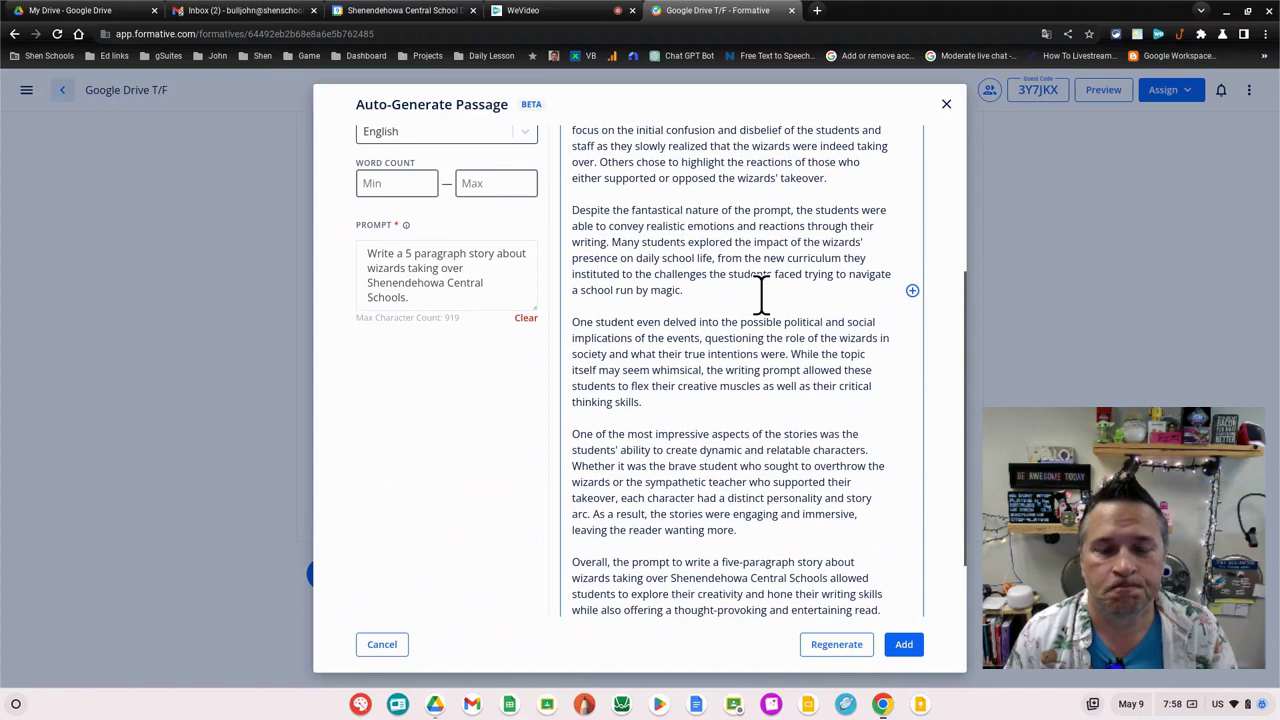
pyautogui.scroll(6, 762, 293)
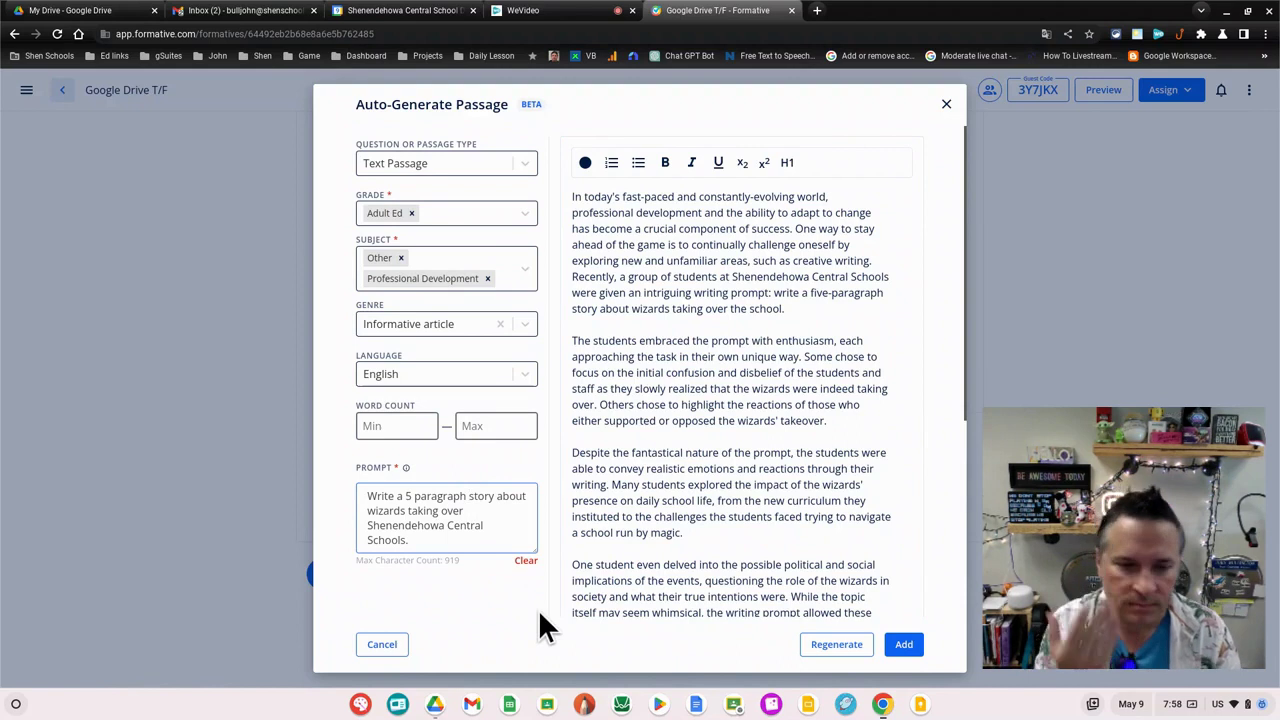
pyautogui.write('fiction')
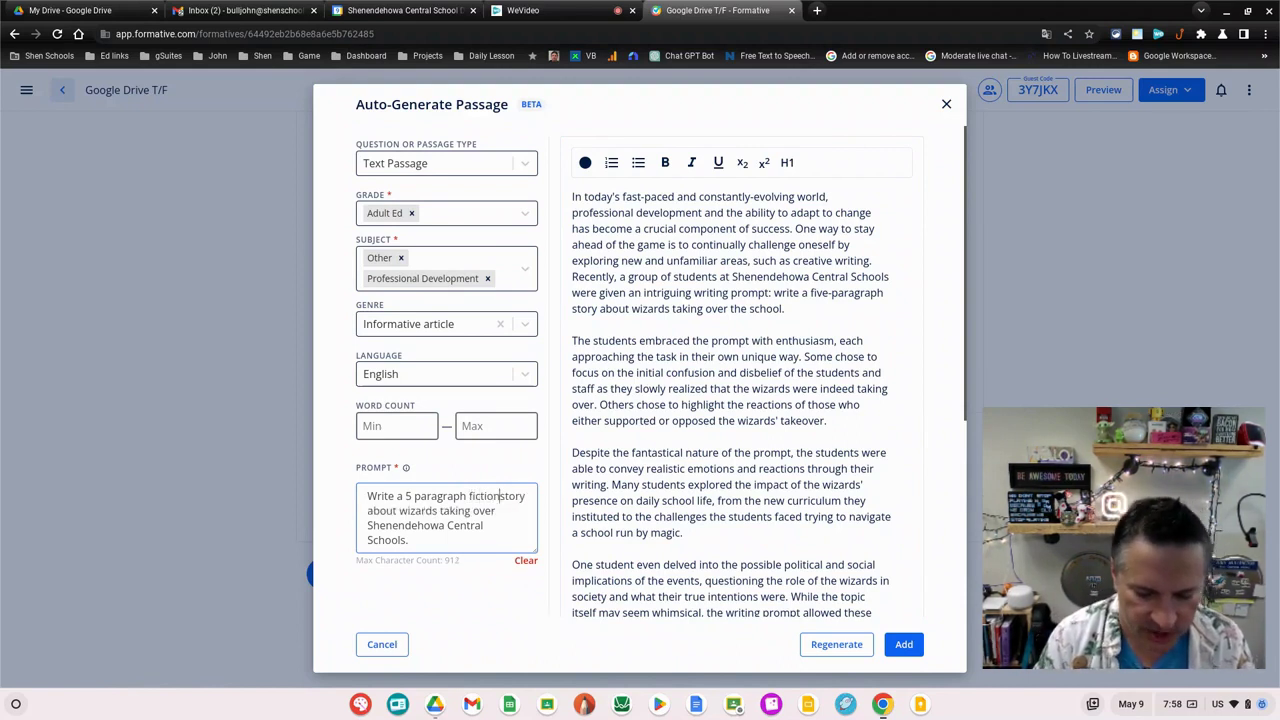
pyautogui.write('al')
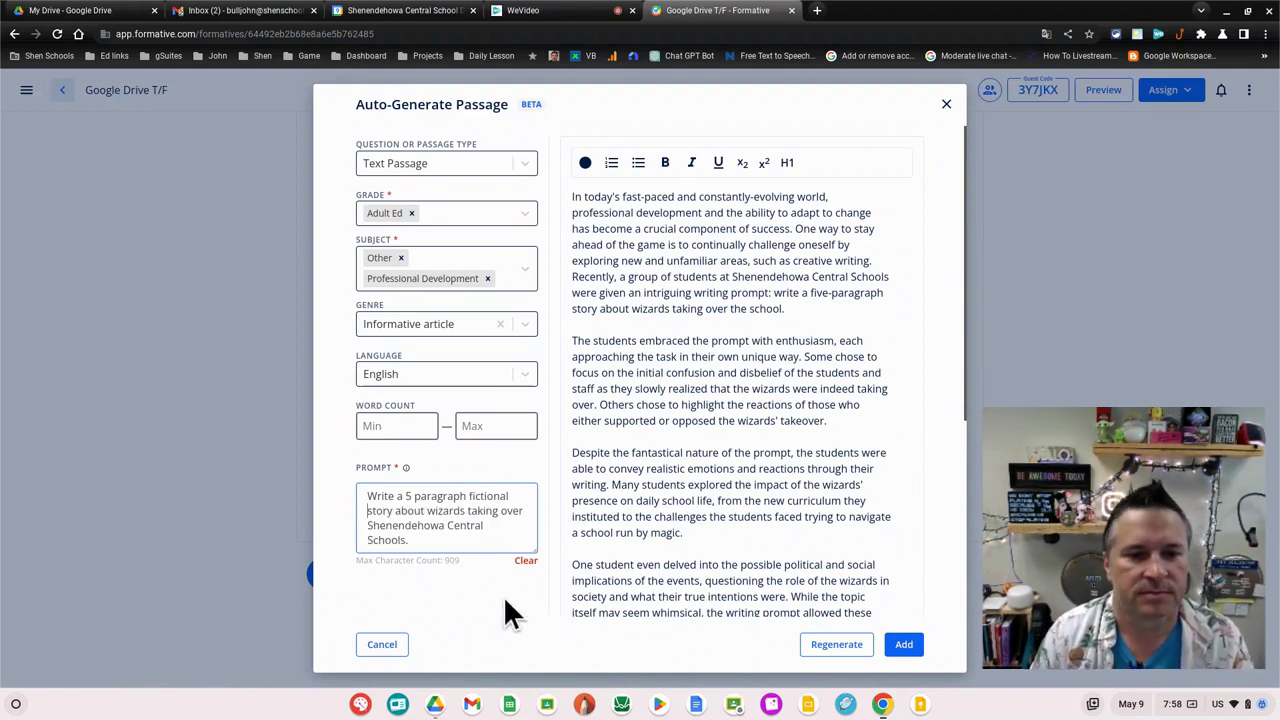
pyautogui.click(845, 646)
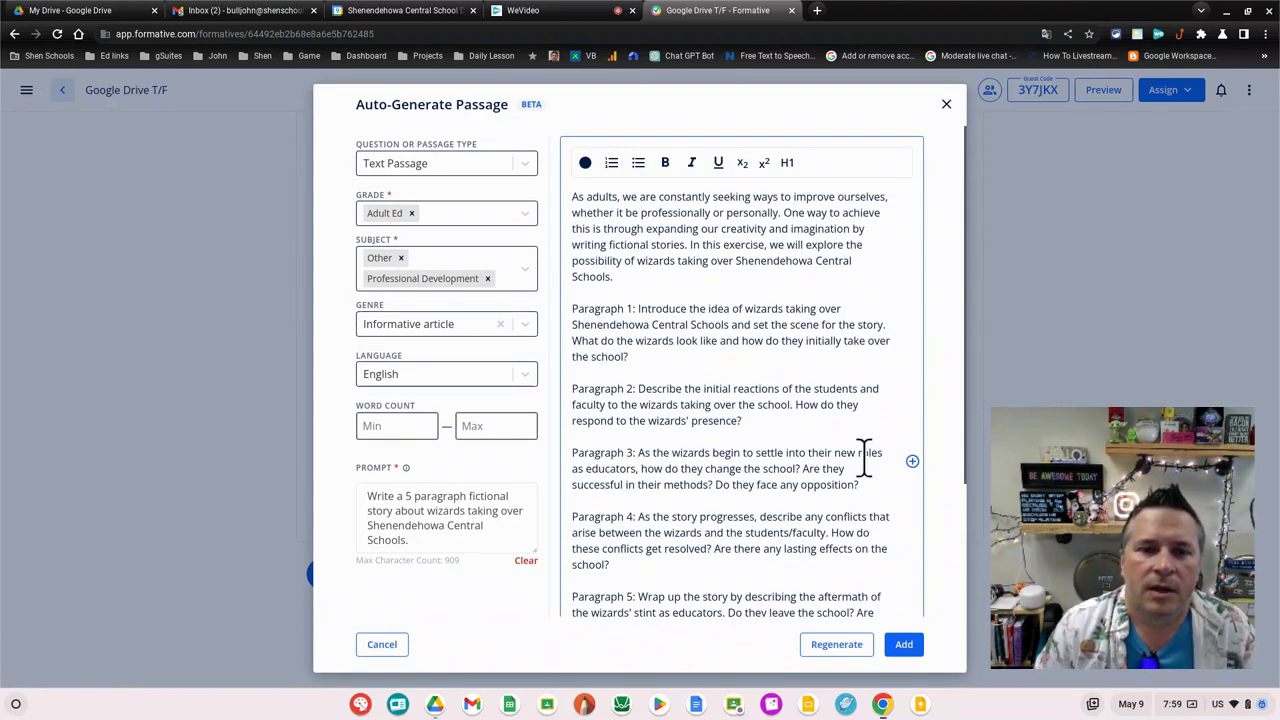
pyautogui.scroll(-2, 865, 452)
pyautogui.scroll(-5, 865, 452)
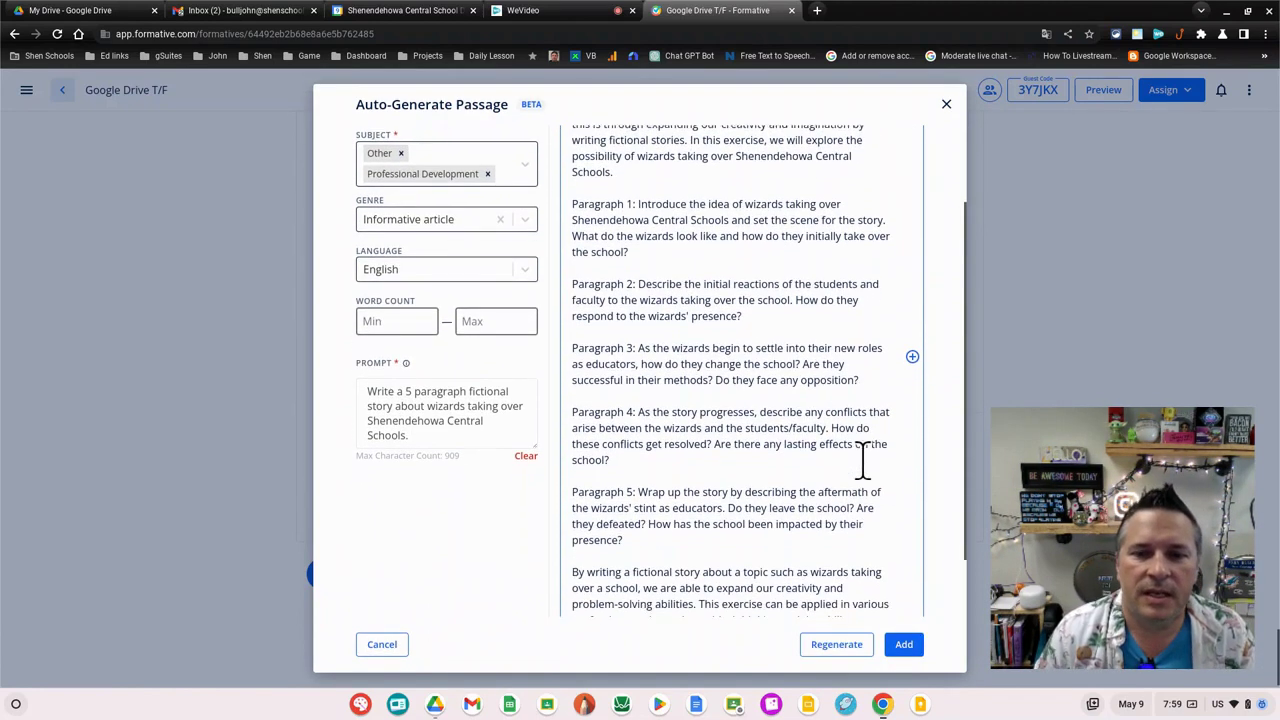
pyautogui.scroll(-1, 742, 414)
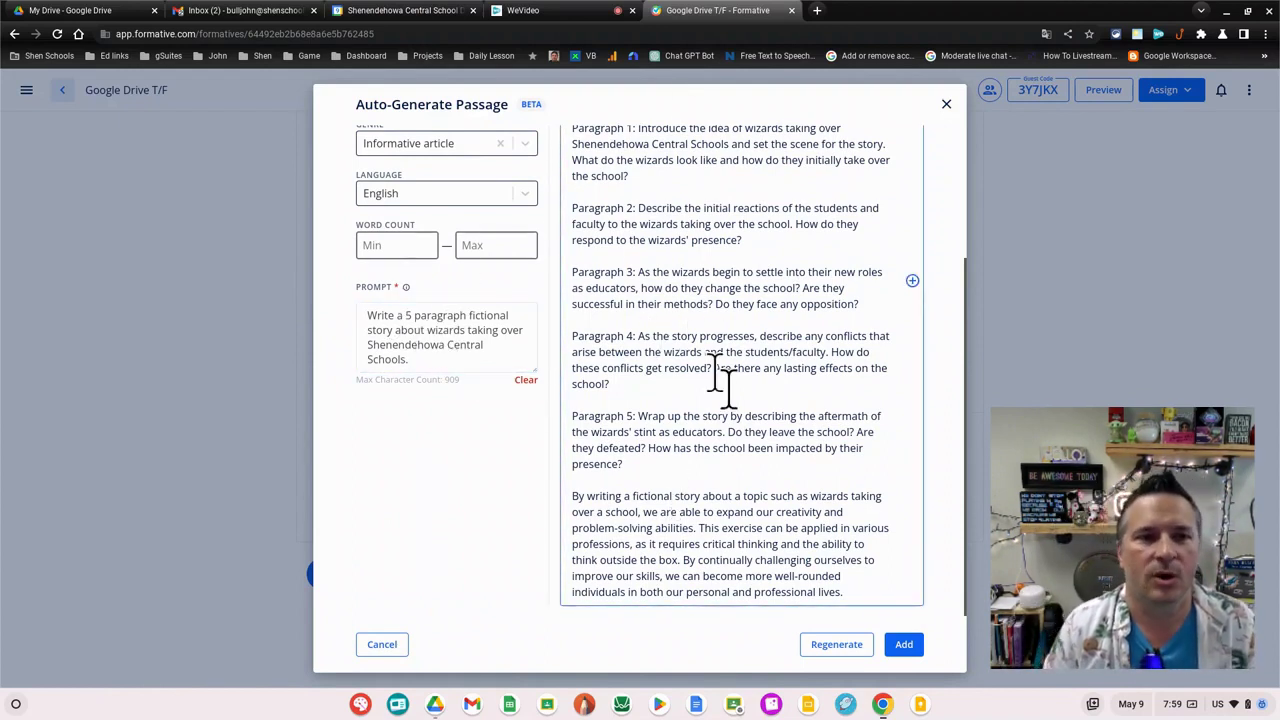
pyautogui.scroll(5, 385, 240)
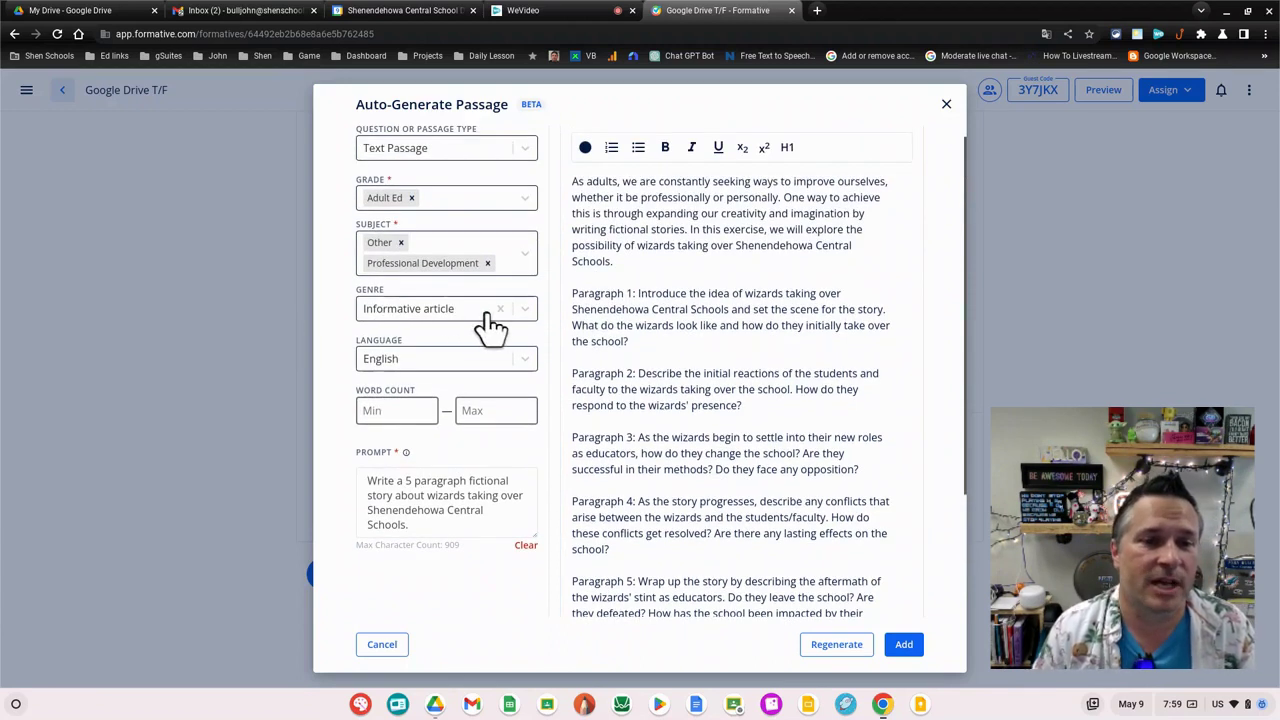
# - Change the passage genre from Informative article to Fiction, then switch to the WeVideo project
pyautogui.click(500, 309)
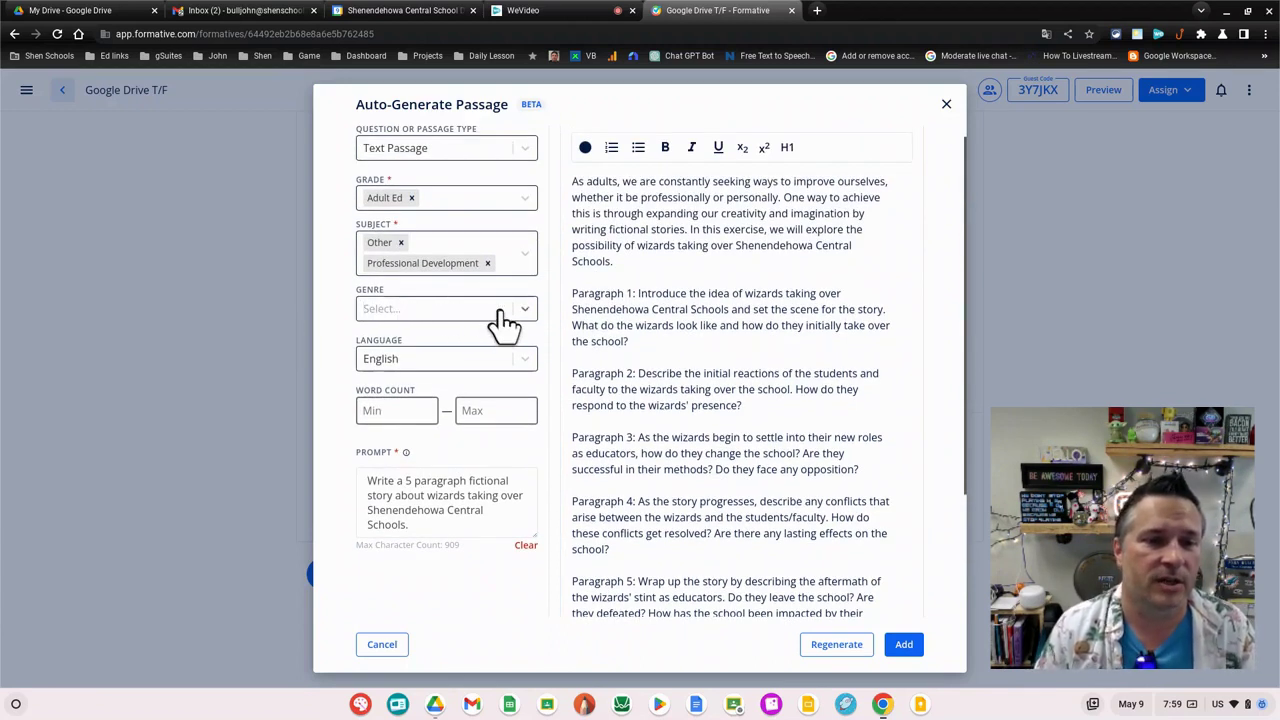
pyautogui.click(524, 312)
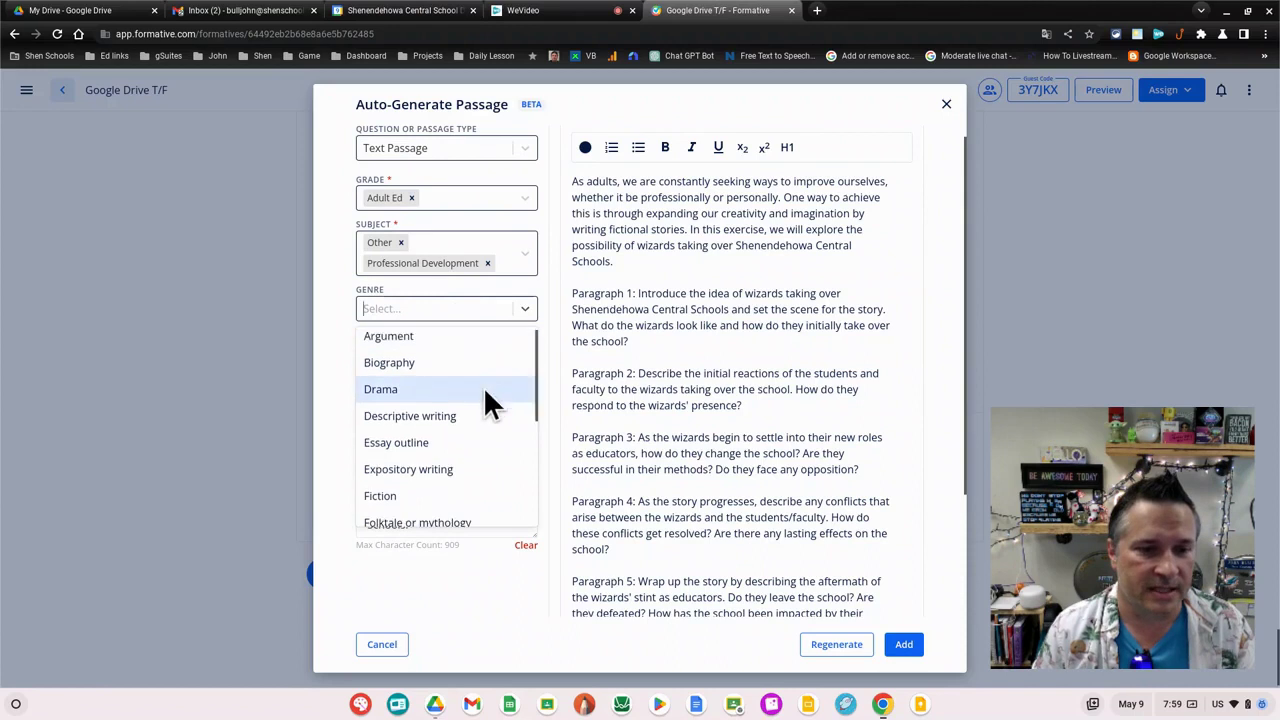
pyautogui.scroll(-1, 460, 420)
pyautogui.click(388, 462)
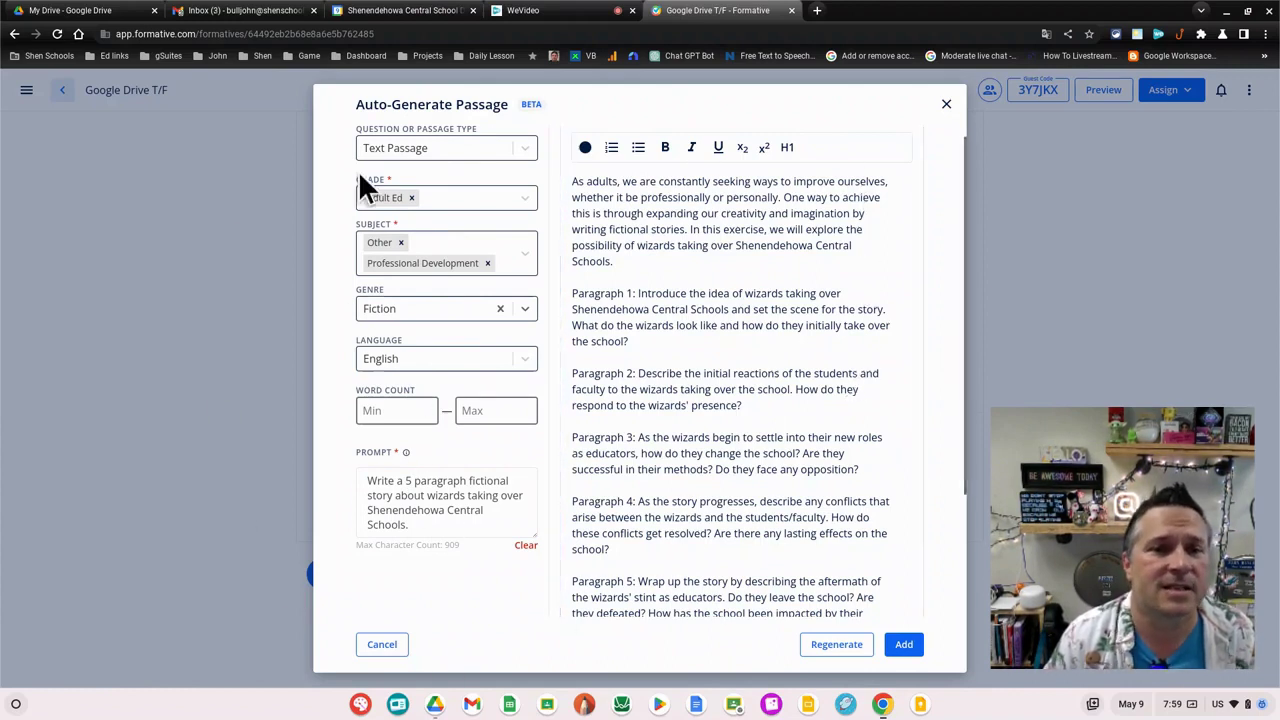
pyautogui.click(550, 15)
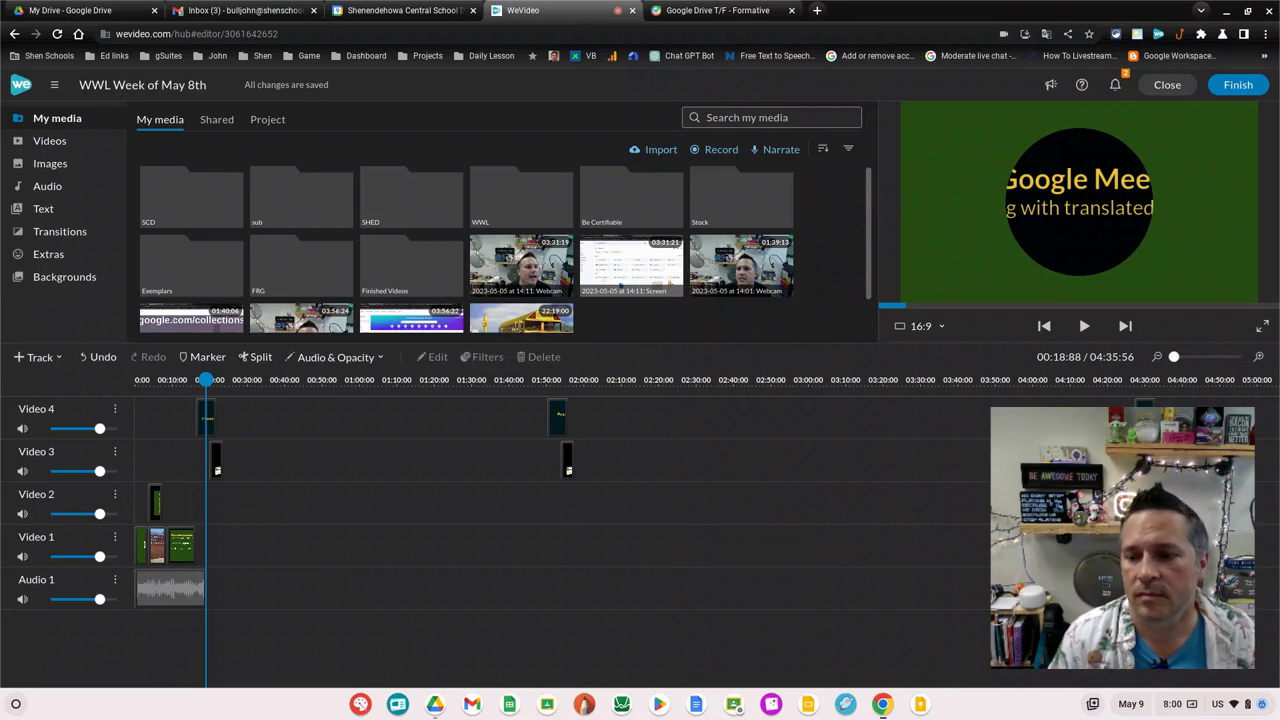
# - Bring up the ChromeOS quick settings tray from the WeVideo editor
pyautogui.click(1236, 704)
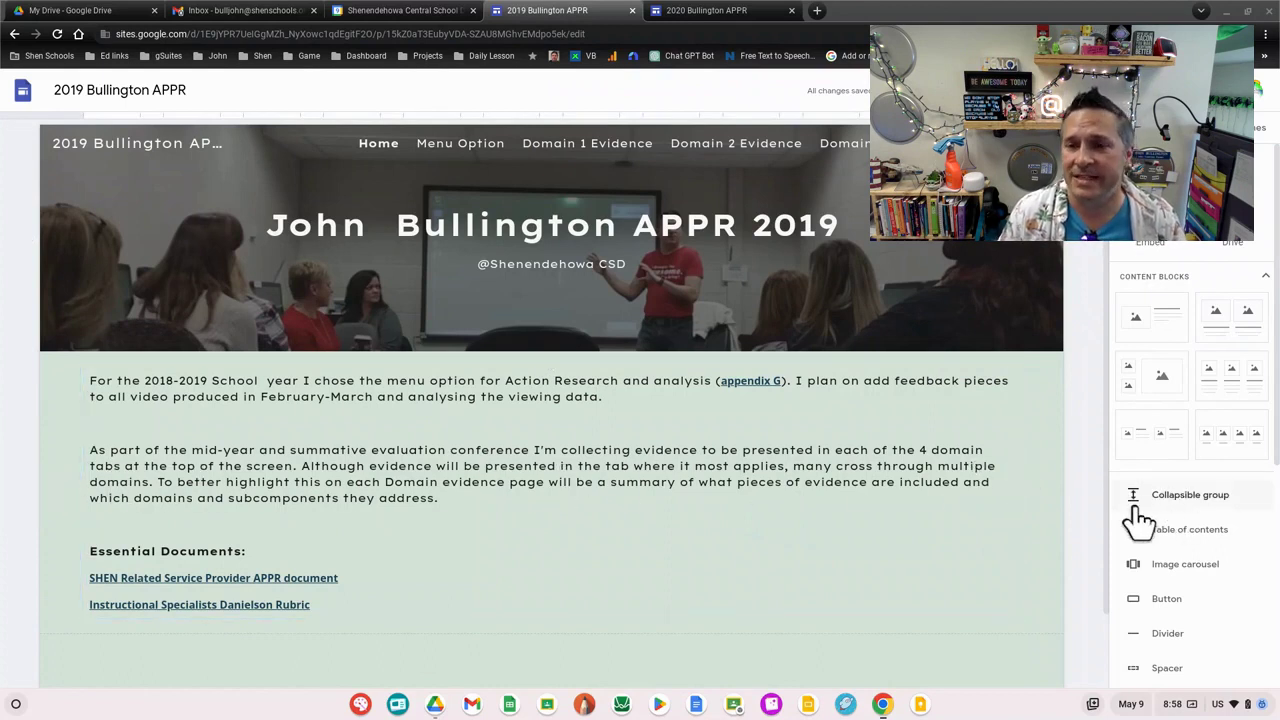
# - Glance at the 2020 APPR site, then return to 2019 APPR and show its themes
pyautogui.click(700, 12)
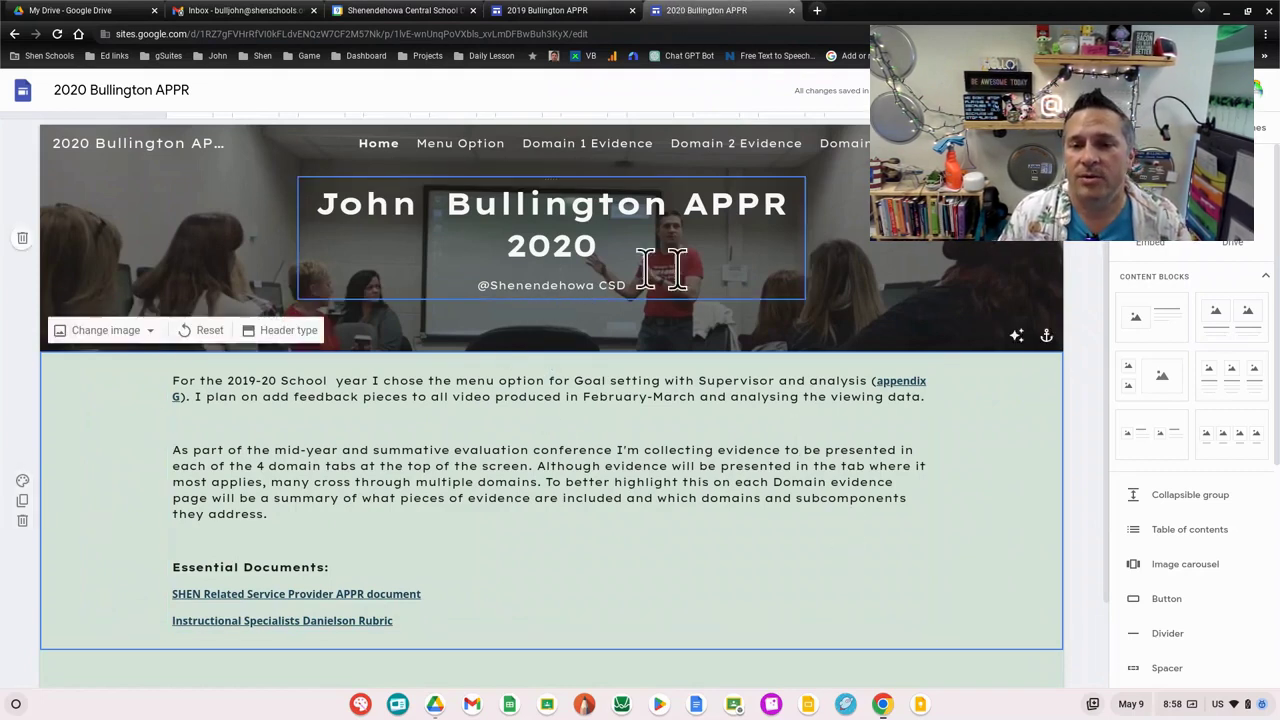
pyautogui.click(545, 15)
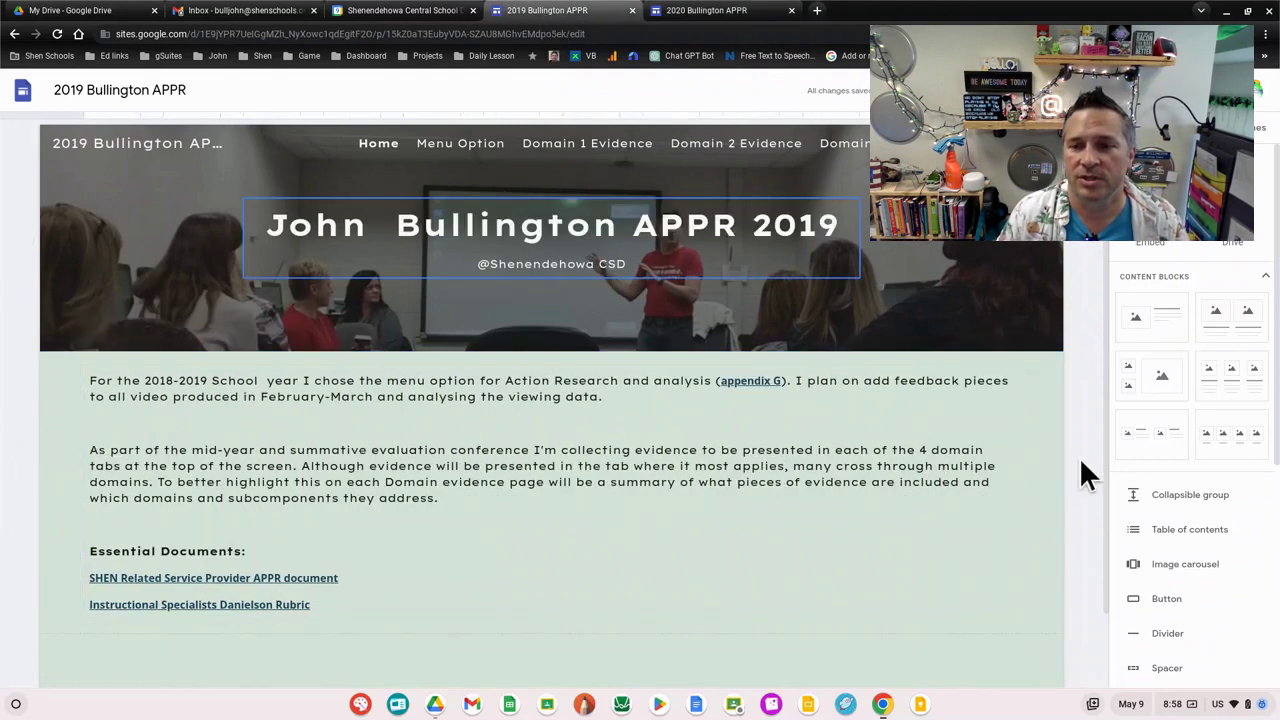
pyautogui.click(1262, 128)
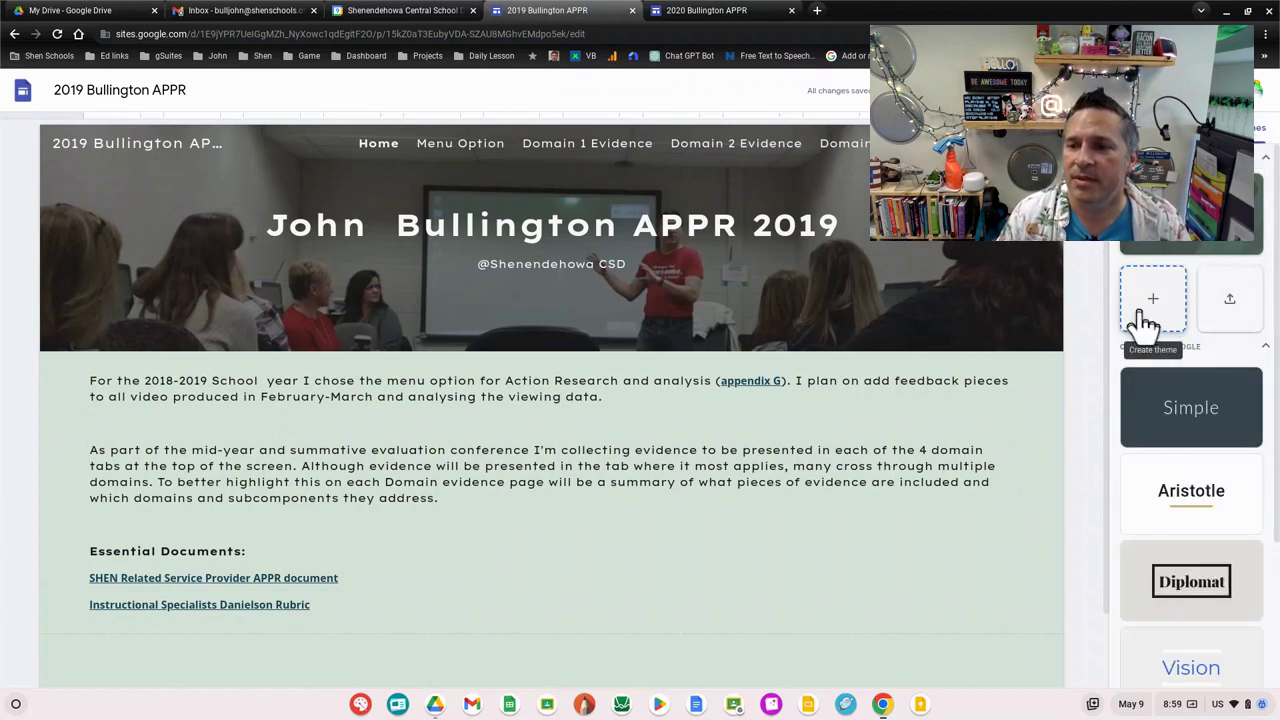
# - Edit the custom theme and expand Spacing to see the Site width choices Default, Wide, Full
pyautogui.scroll(-2, 1173, 474)
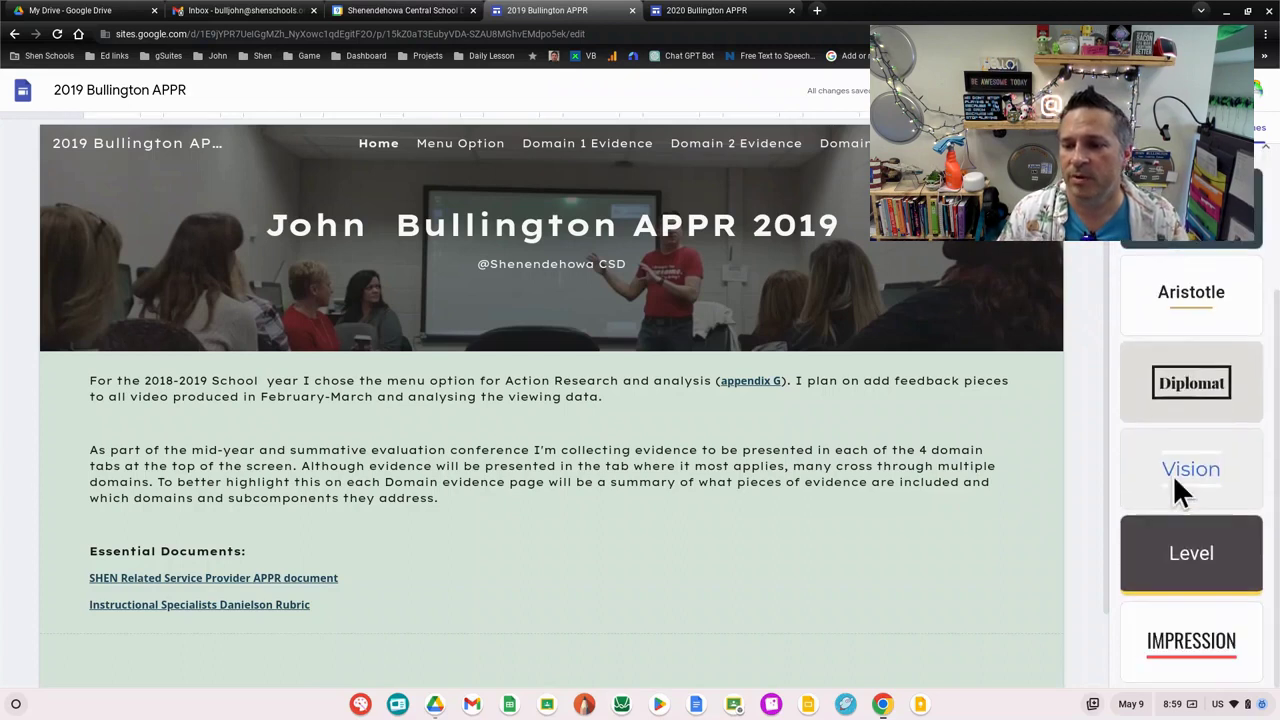
pyautogui.scroll(2, 1173, 474)
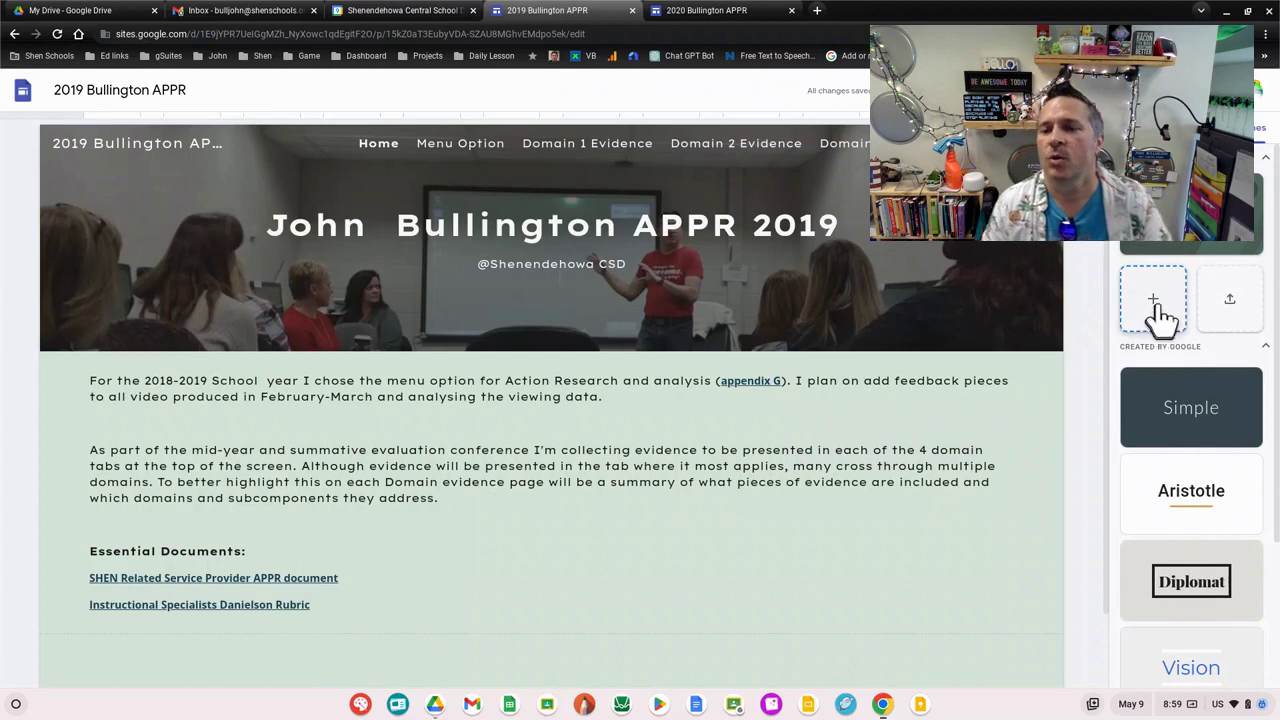
pyautogui.click(1256, 200)
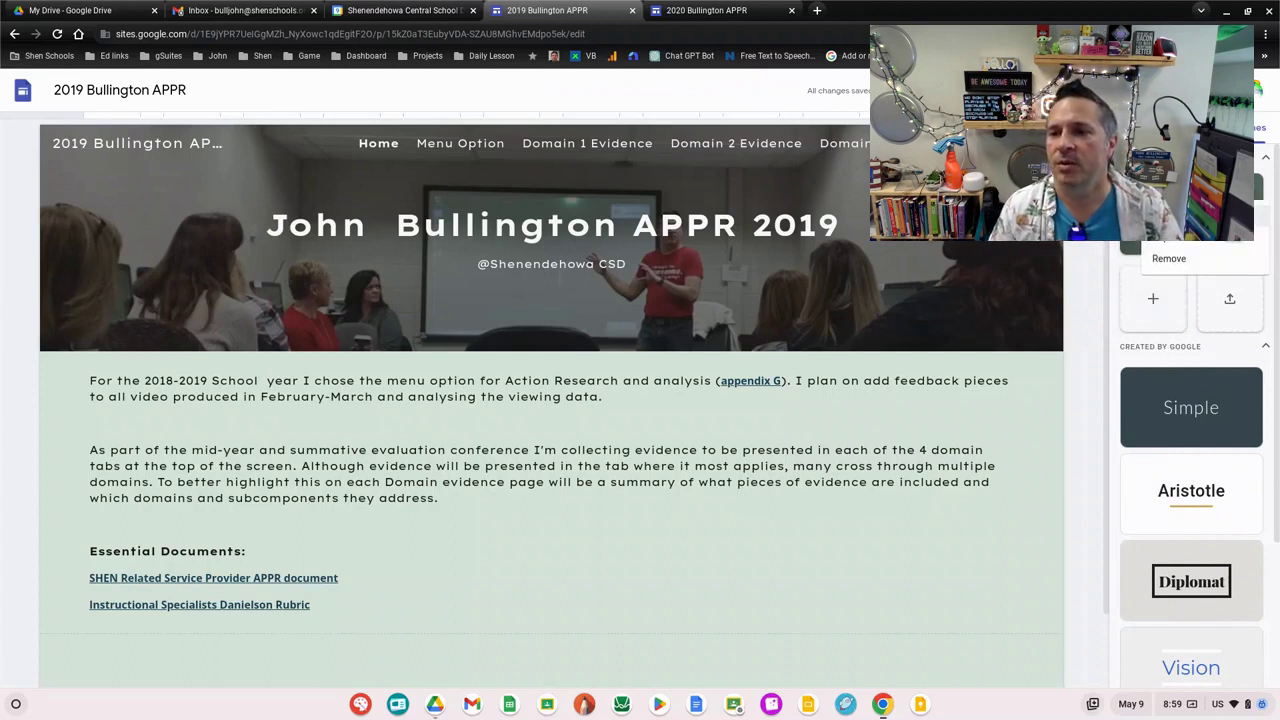
pyautogui.click(1170, 230)
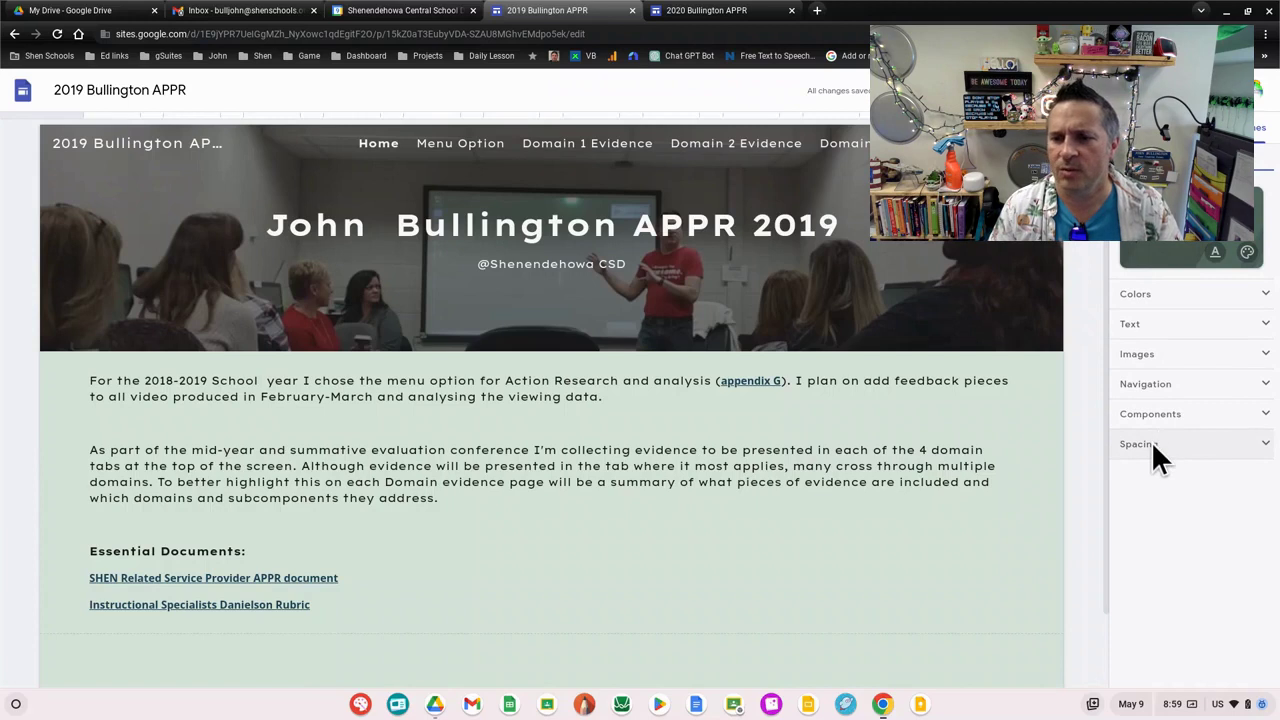
pyautogui.click(1265, 443)
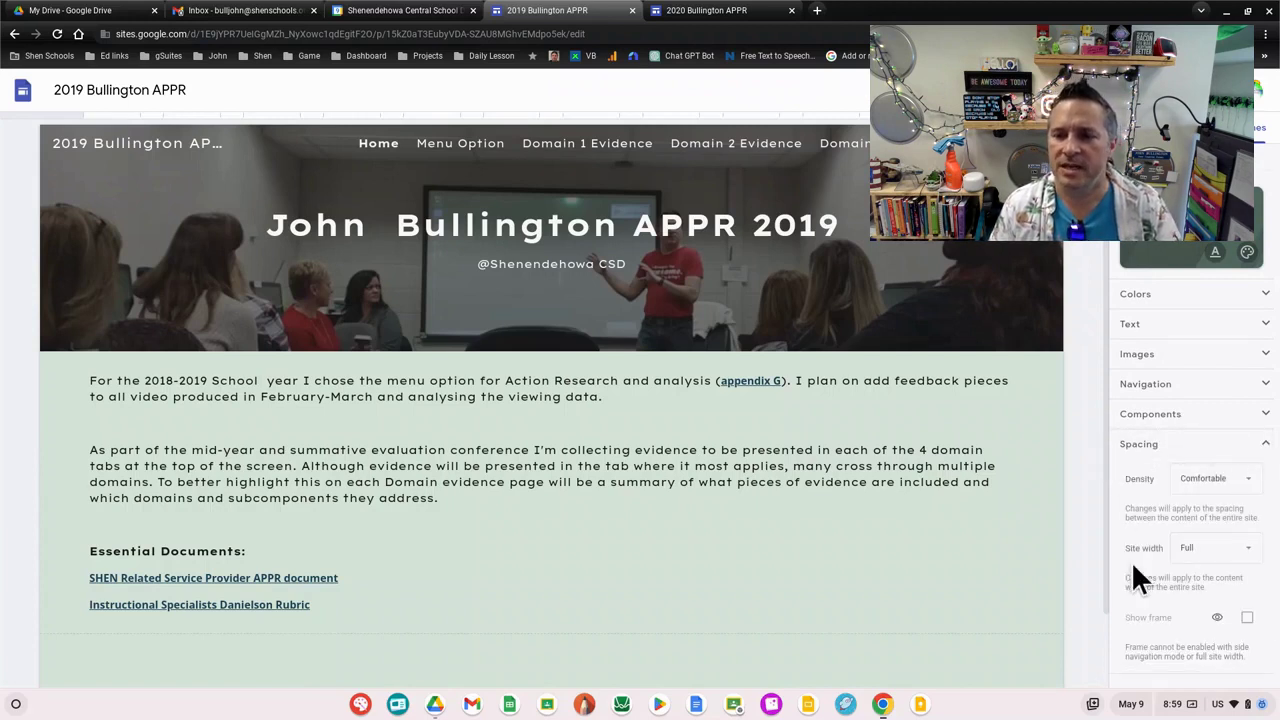
pyautogui.click(1252, 560)
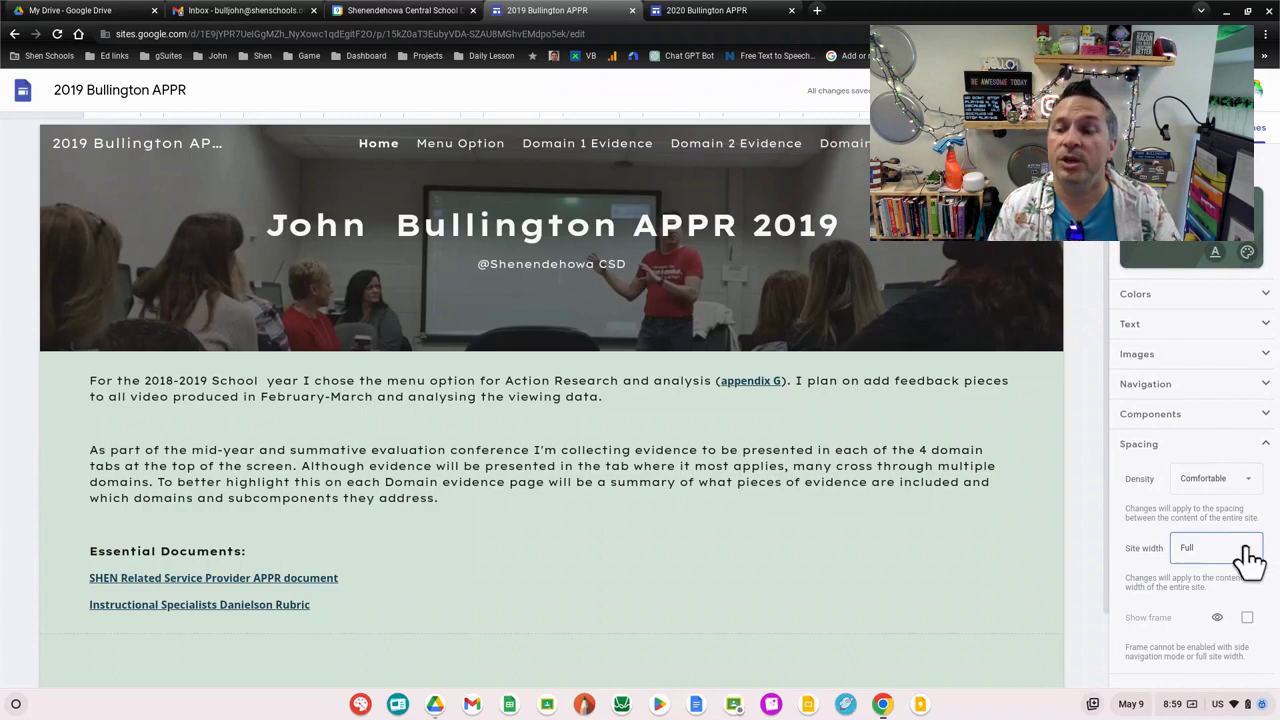